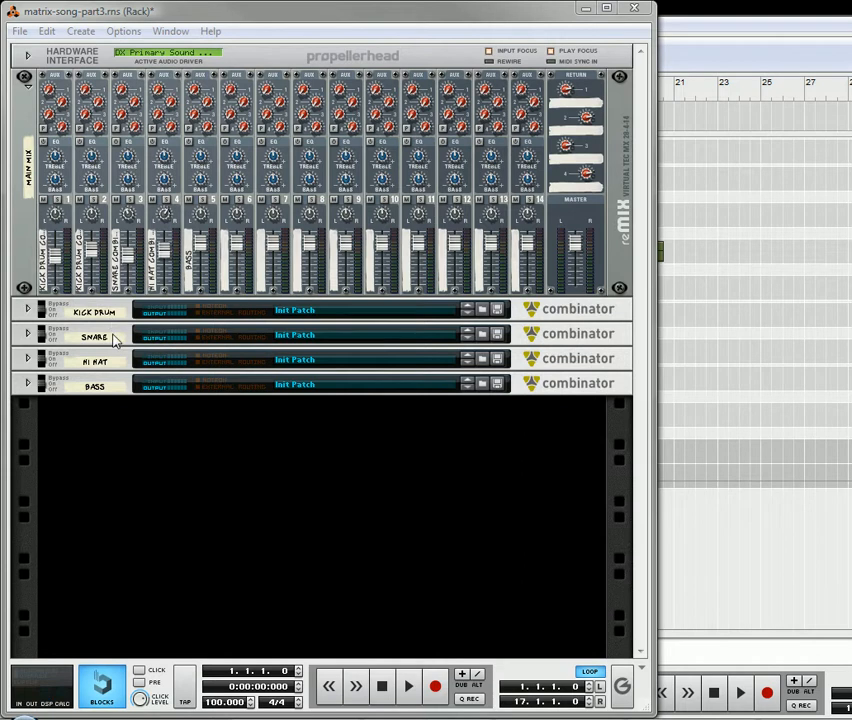
# Play a short stretch of the existing song and stop playback.
pyautogui.click(410, 696)
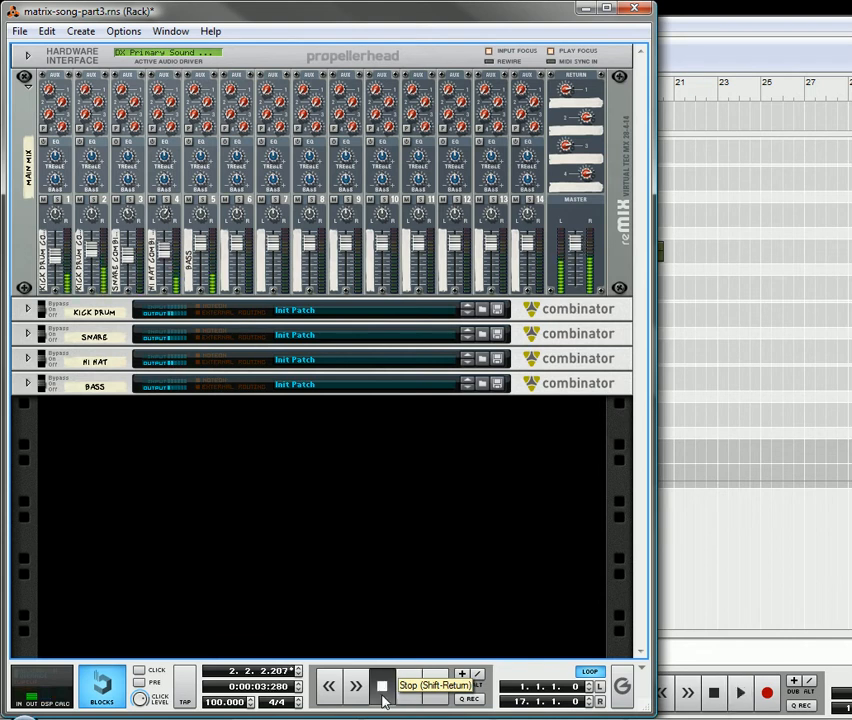
pyautogui.click(382, 690)
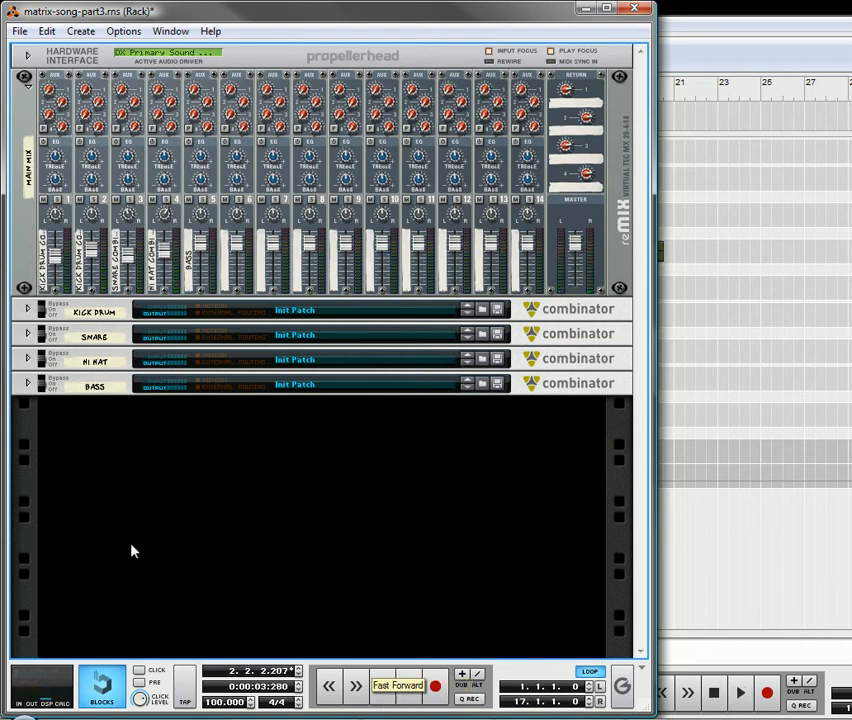
# Create a Thor Polysonic Synthesizer below the BASS device and combine it into a new Combinator.
pyautogui.rightClick(200, 468)
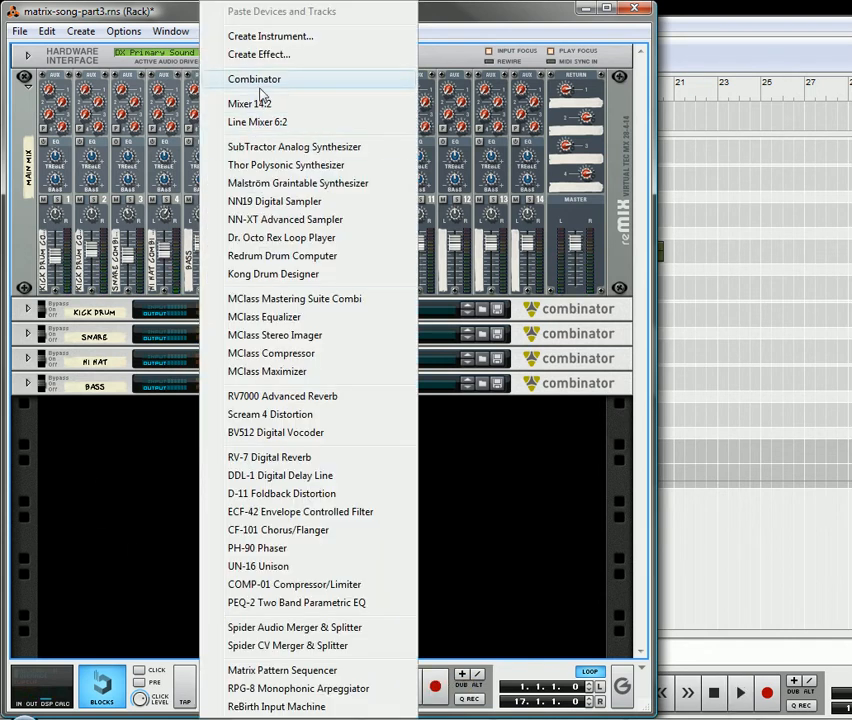
pyautogui.click(266, 168)
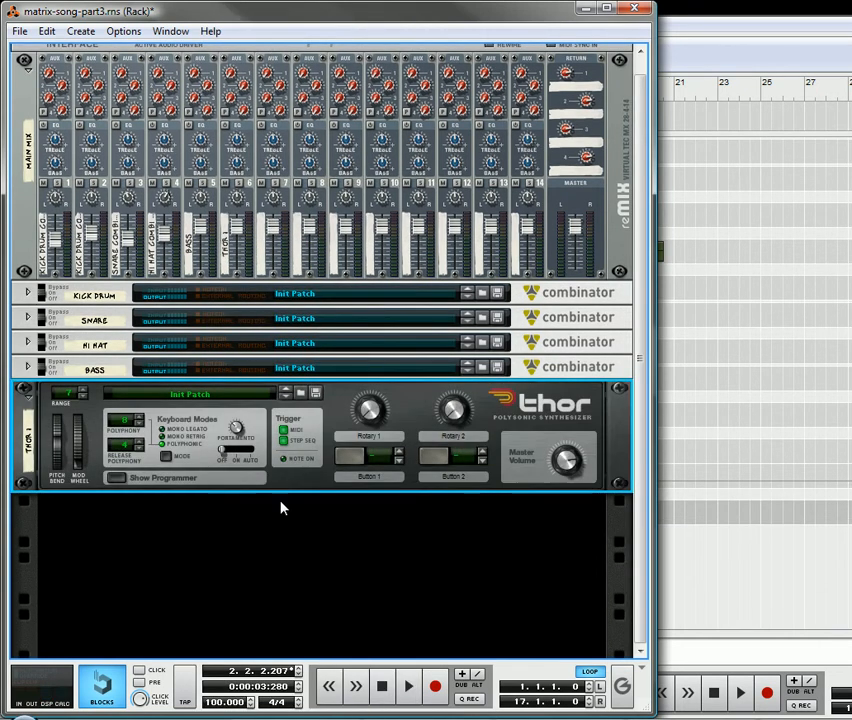
pyautogui.rightClick(289, 477)
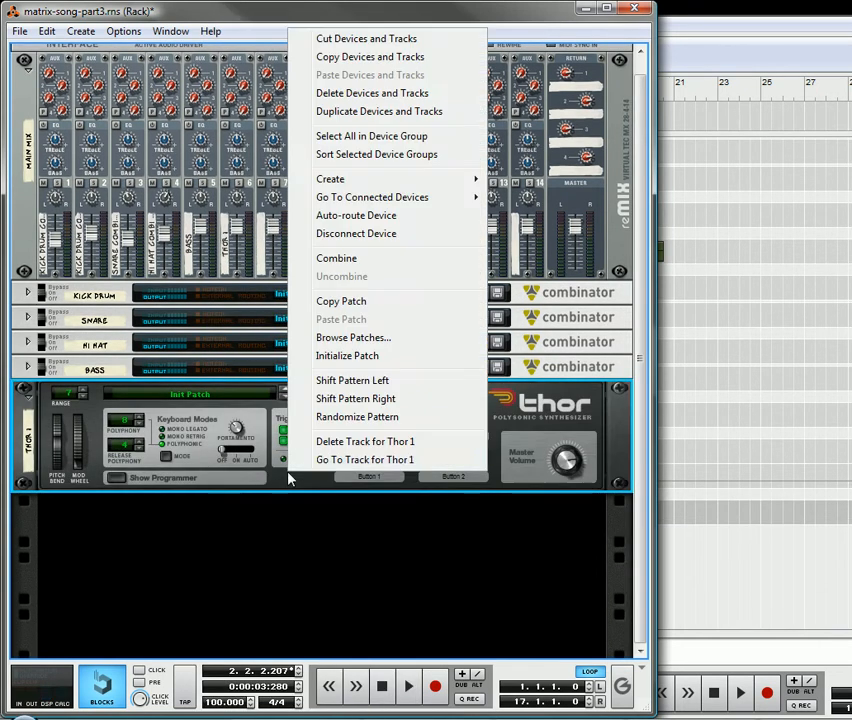
pyautogui.click(348, 259)
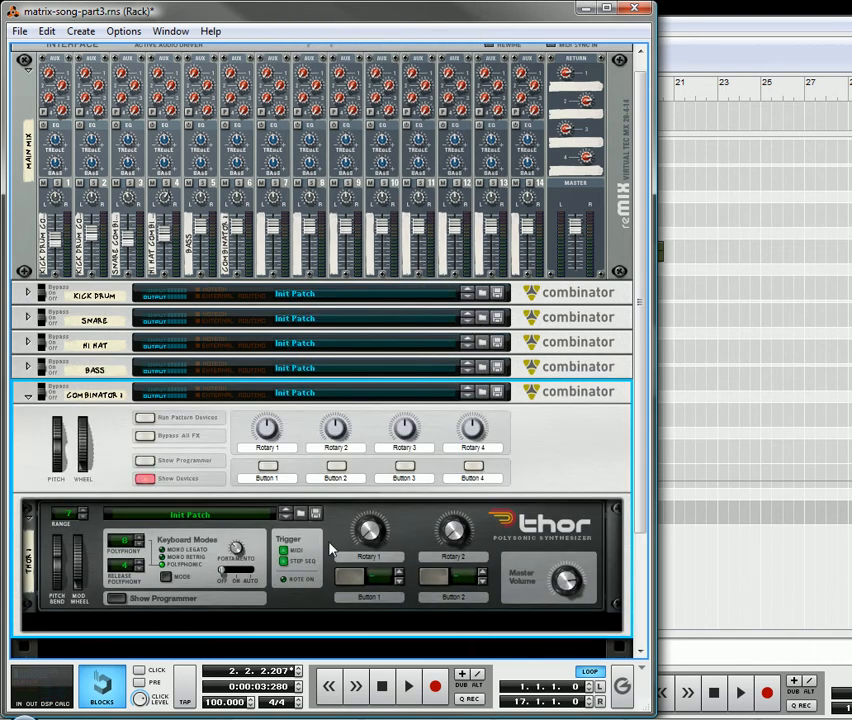
# Add a Line Mixer 6:2 inside the new Combinator and place it above Thor.
pyautogui.rightClick(328, 548)
pyautogui.moveTo(425, 263)
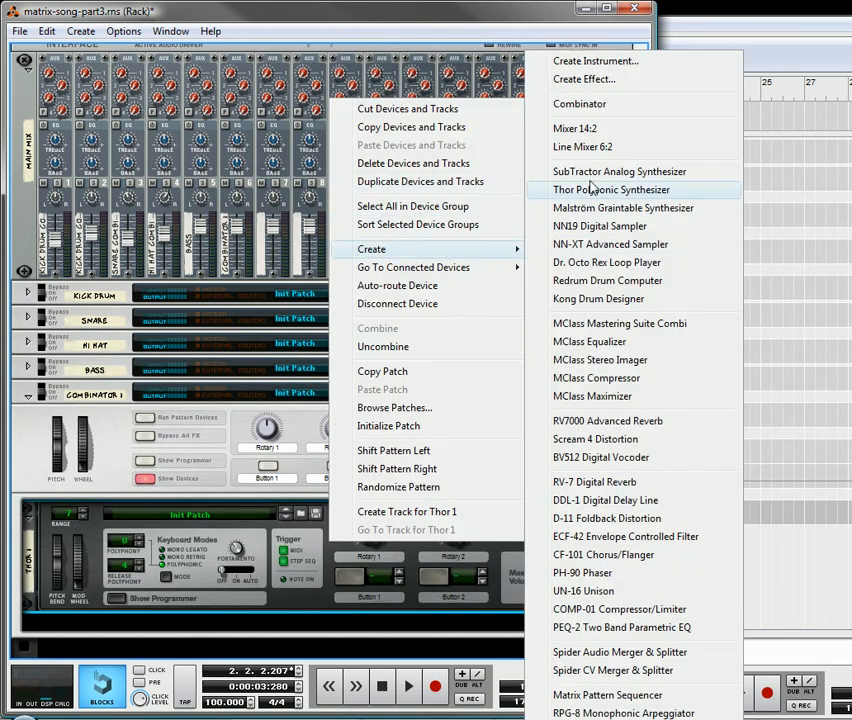
pyautogui.click(565, 148)
pyautogui.moveTo(78, 640); pyautogui.dragTo(63, 541)
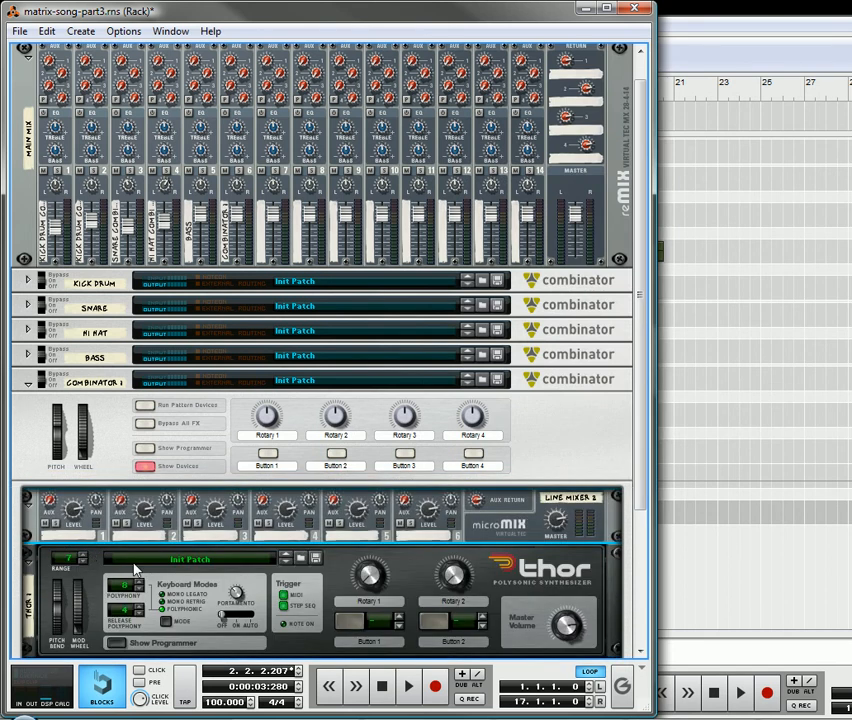
# On the rack's back, route Thor's left and right outputs to line mixer channel 1 and the mixer's master out to the Combinator's From Devices inputs.
pyautogui.press('Tab')
pyautogui.moveTo(463, 350); pyautogui.dragTo(58, 412)
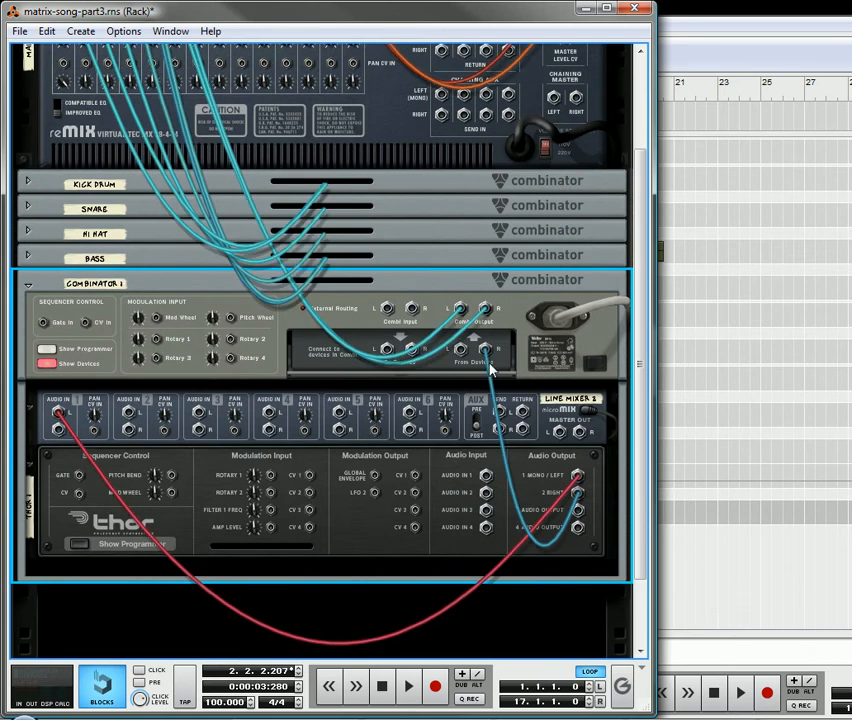
pyautogui.moveTo(483, 352); pyautogui.dragTo(57, 440)
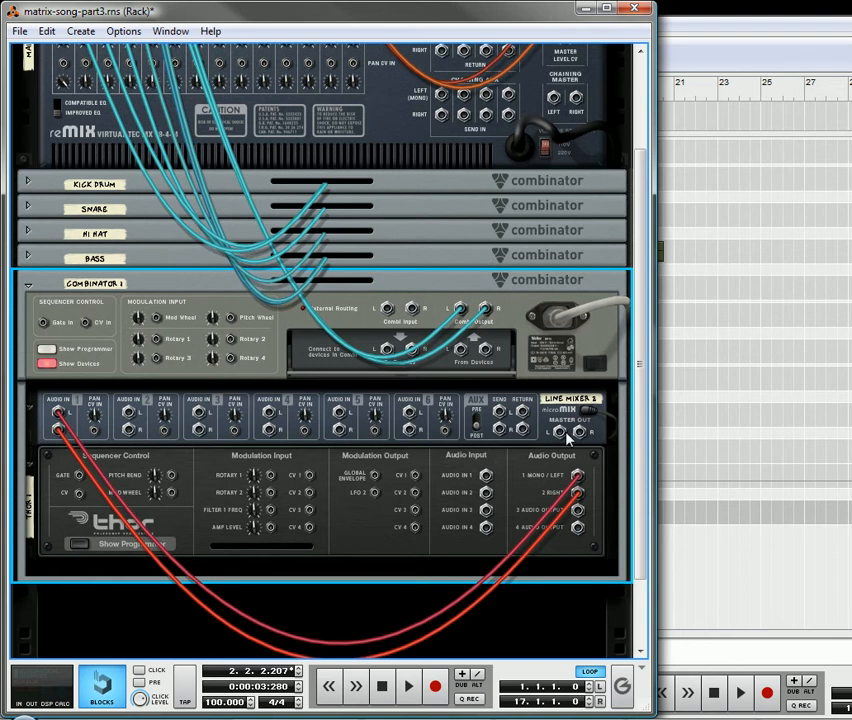
pyautogui.moveTo(557, 433); pyautogui.dragTo(462, 350)
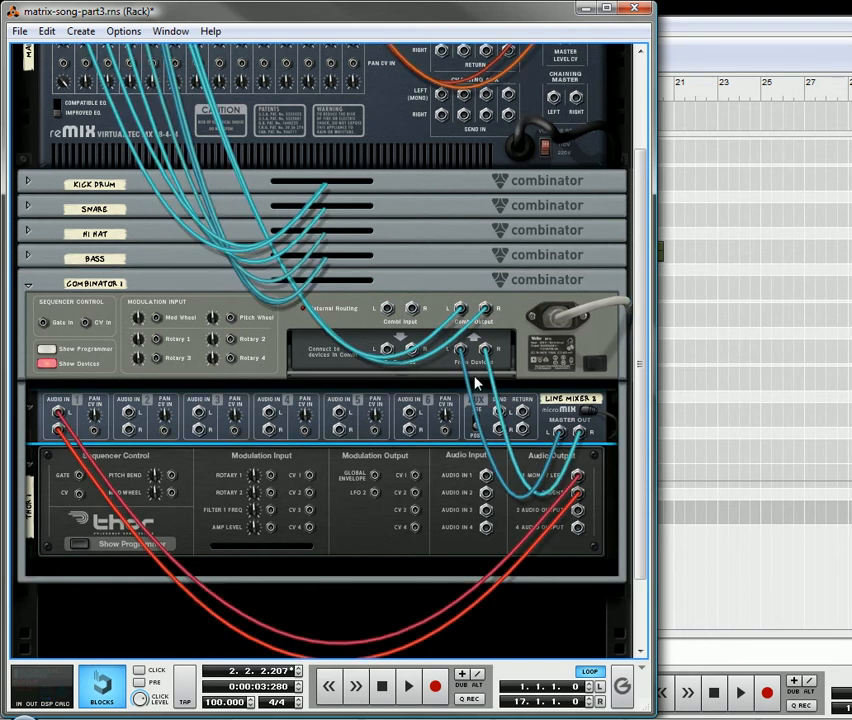
# On the rack's front, show Thor's programmer and make oscillators 1 and 2 FM Pairs with carrier/mod 6/2 and 3/1, adjusting oscillator 1's tuning.
pyautogui.scroll(-3, 310, 452)
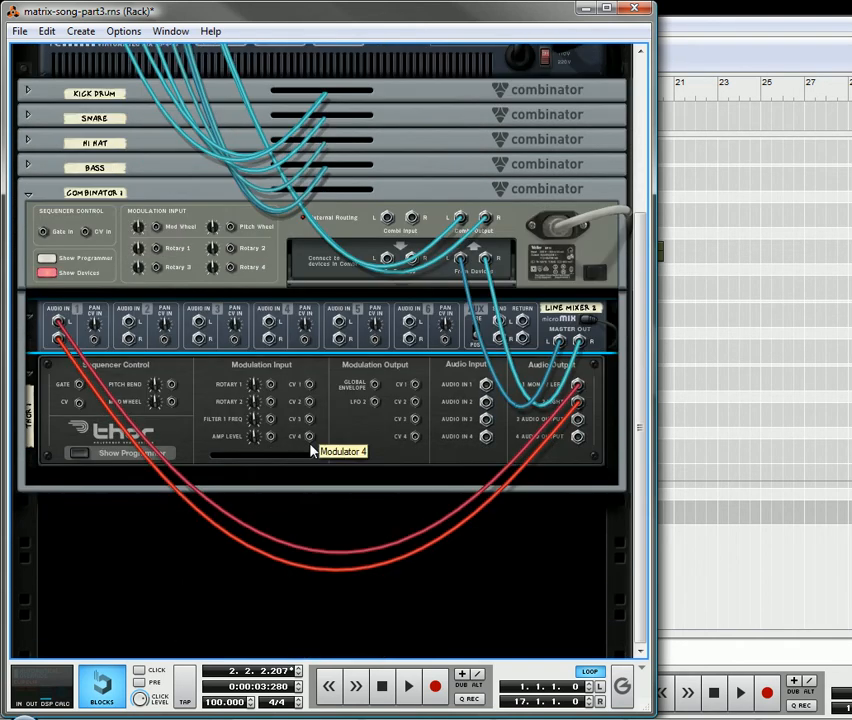
pyautogui.press('Tab')
pyautogui.click(116, 453)
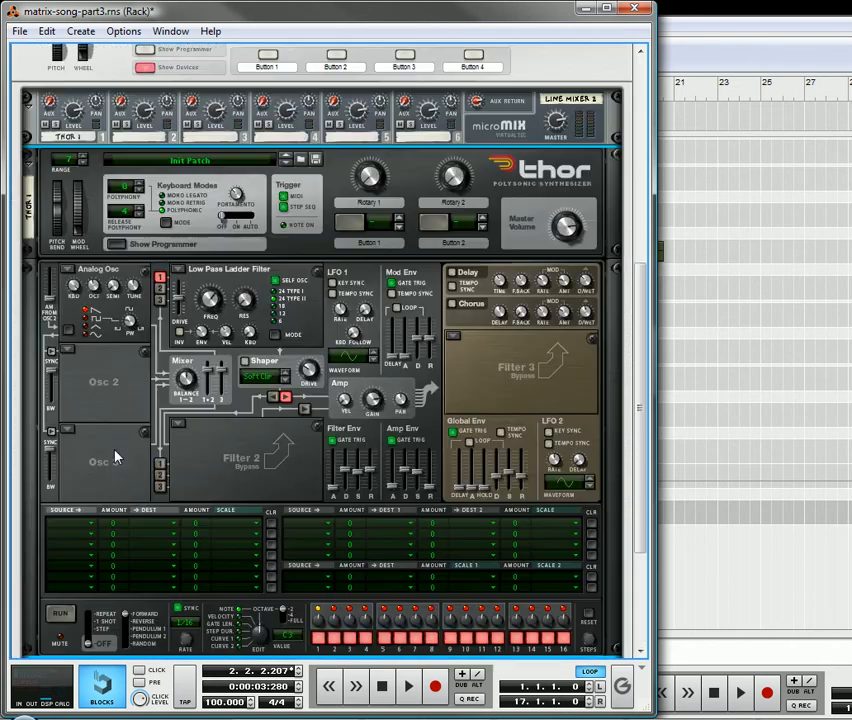
pyautogui.click(68, 272)
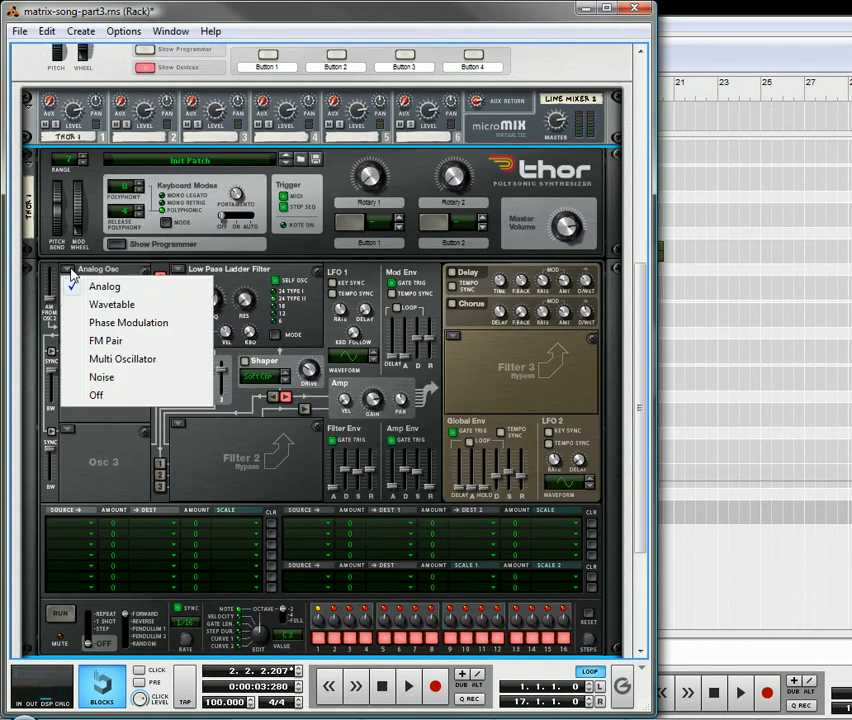
pyautogui.click(125, 339)
pyautogui.click(68, 351)
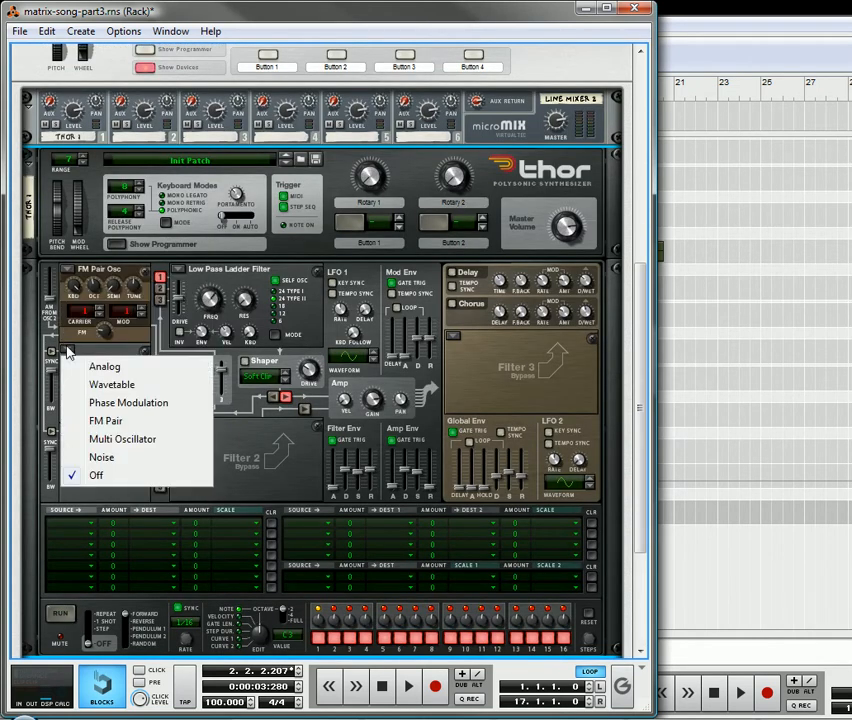
pyautogui.click(104, 420)
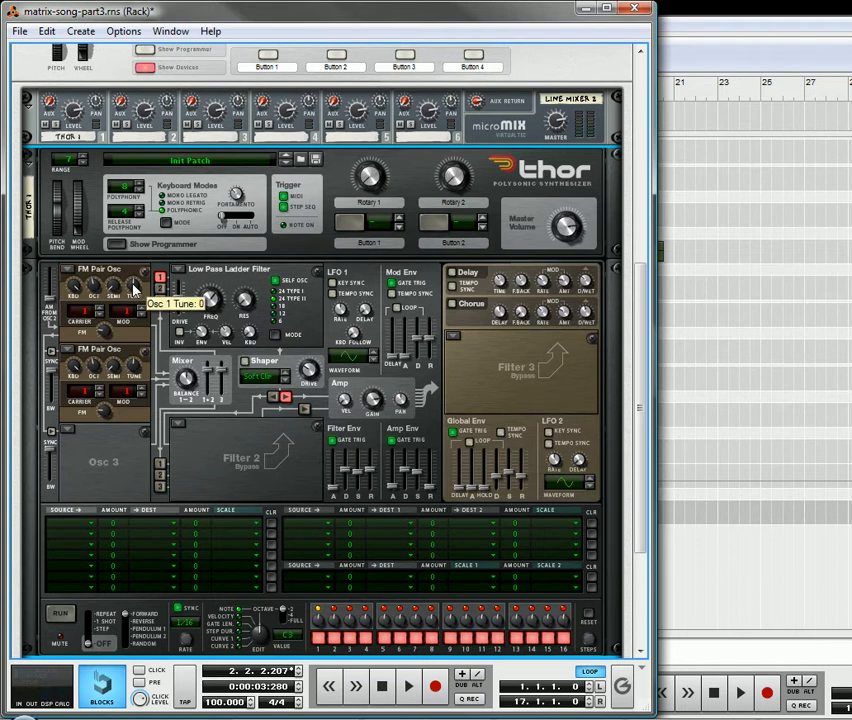
pyautogui.moveTo(133, 285); pyautogui.dragTo(138, 293)
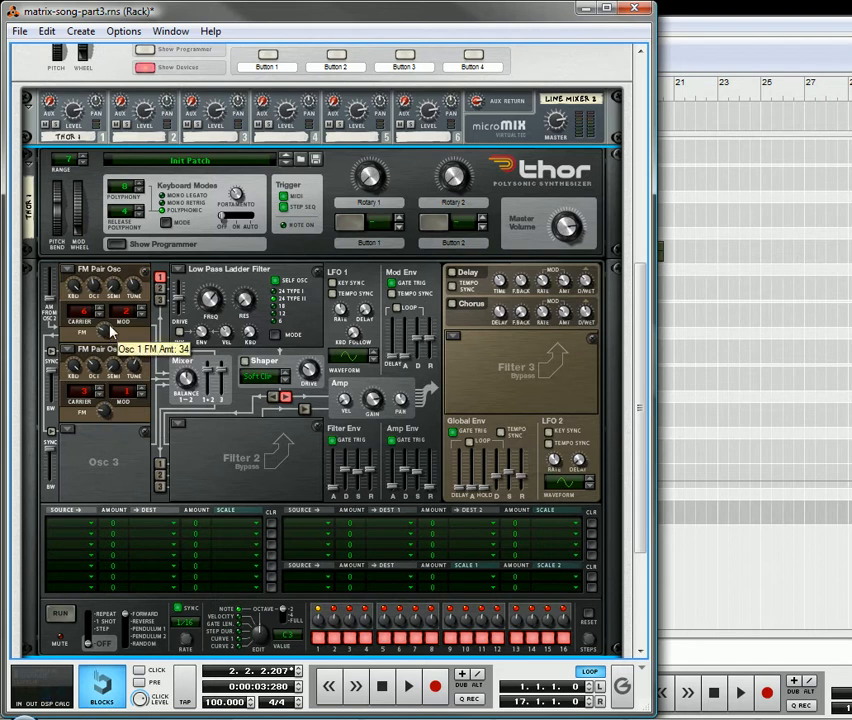
# Create a Matrix Pattern Sequencer below Thor inside the Combinator.
pyautogui.scroll(-5, 190, 390)
pyautogui.rightClick(248, 472)
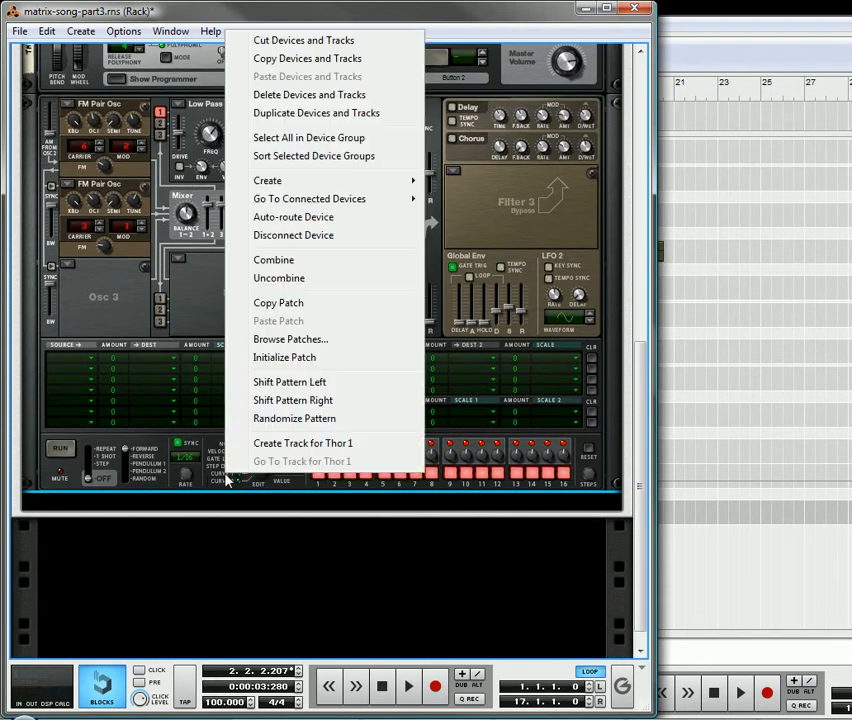
pyautogui.moveTo(302, 182)
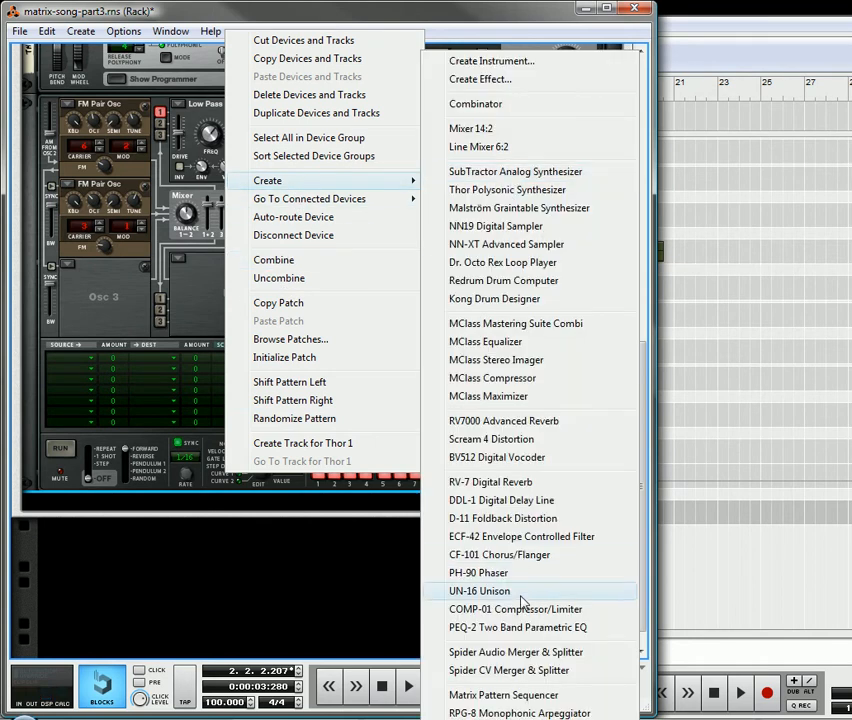
pyautogui.click(500, 696)
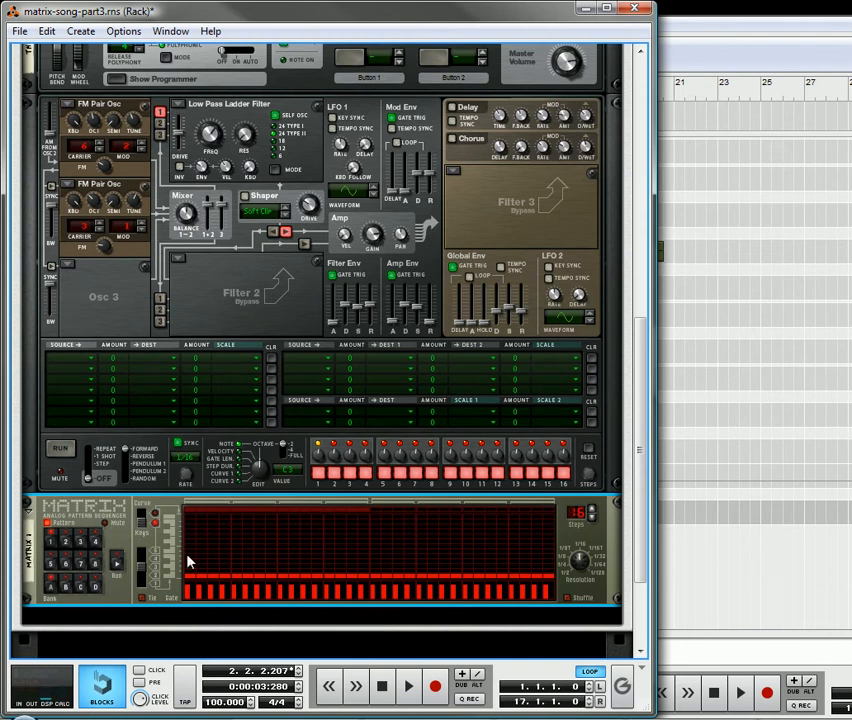
# Draw a varied melody over the first 16 steps of the Matrix and alter the pattern three times.
pyautogui.moveTo(192, 567)
pyautogui.mouseDown()
pyautogui.moveTo(232, 552)
pyautogui.moveTo(255, 553)
pyautogui.moveTo(262, 568)
pyautogui.moveTo(314, 550)
pyautogui.moveTo(325, 569)
pyautogui.moveTo(366, 553)
pyautogui.mouseUp()
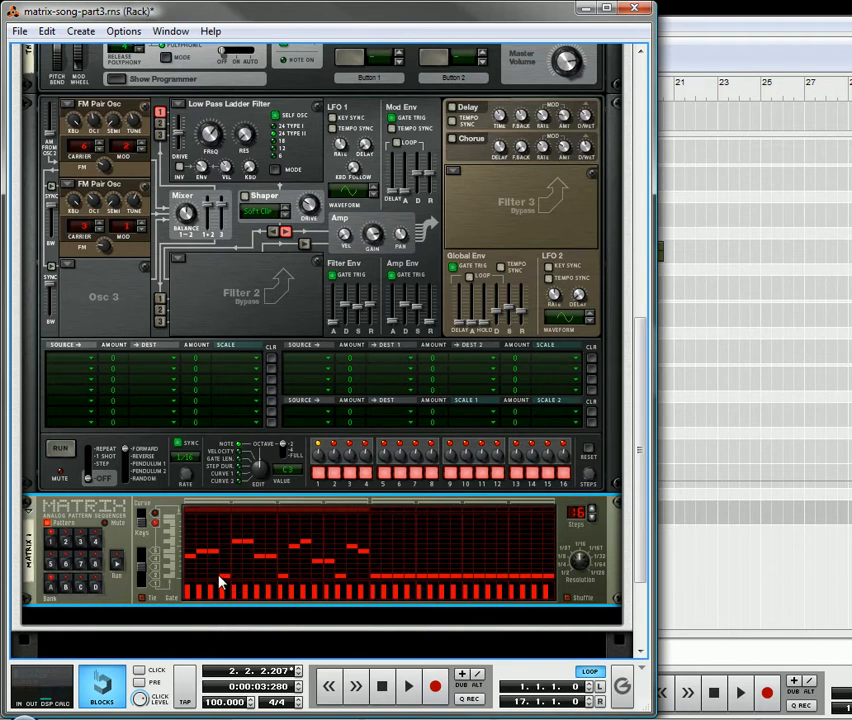
pyautogui.hotkey('ctrl', 't')
pyautogui.hotkey('ctrl', 't')
pyautogui.hotkey('ctrl', 't')
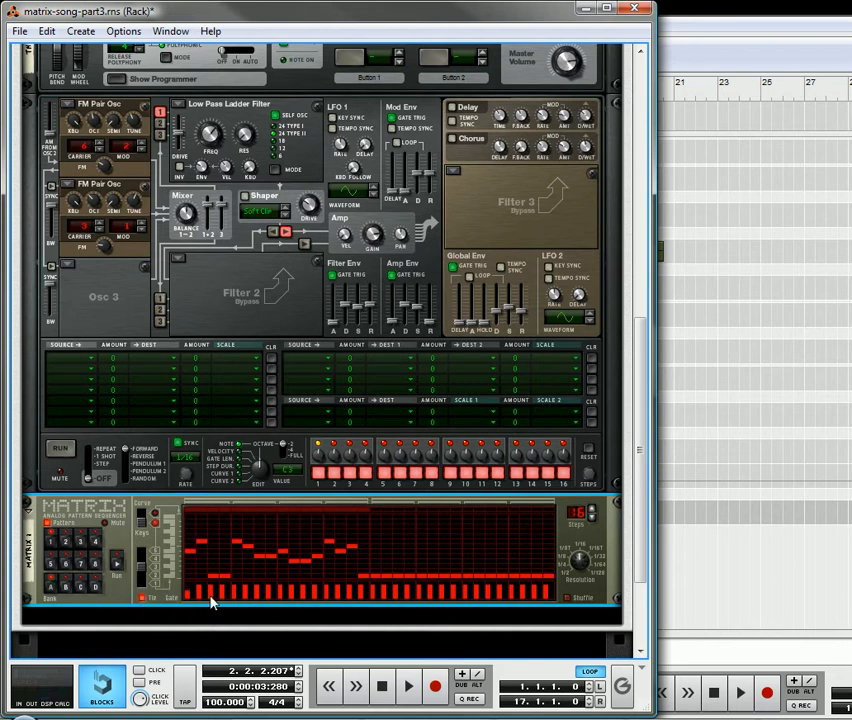
# Draw gate values of varying height, some tied, across the first 16 Matrix steps and play the pattern.
pyautogui.moveTo(212, 600); pyautogui.dragTo(344, 593)
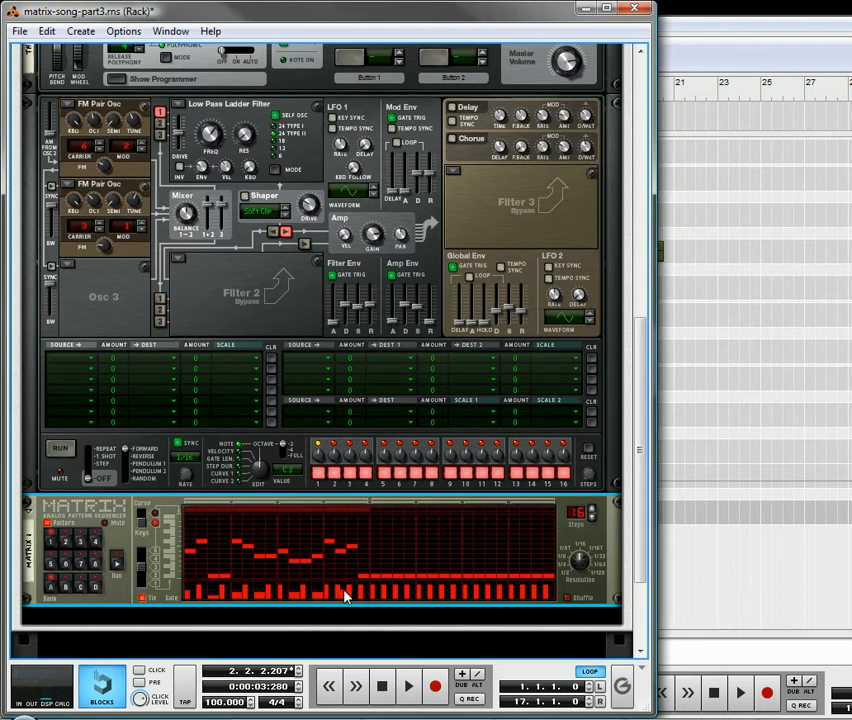
pyautogui.click(203, 593)
pyautogui.click(224, 594)
pyautogui.click(409, 688)
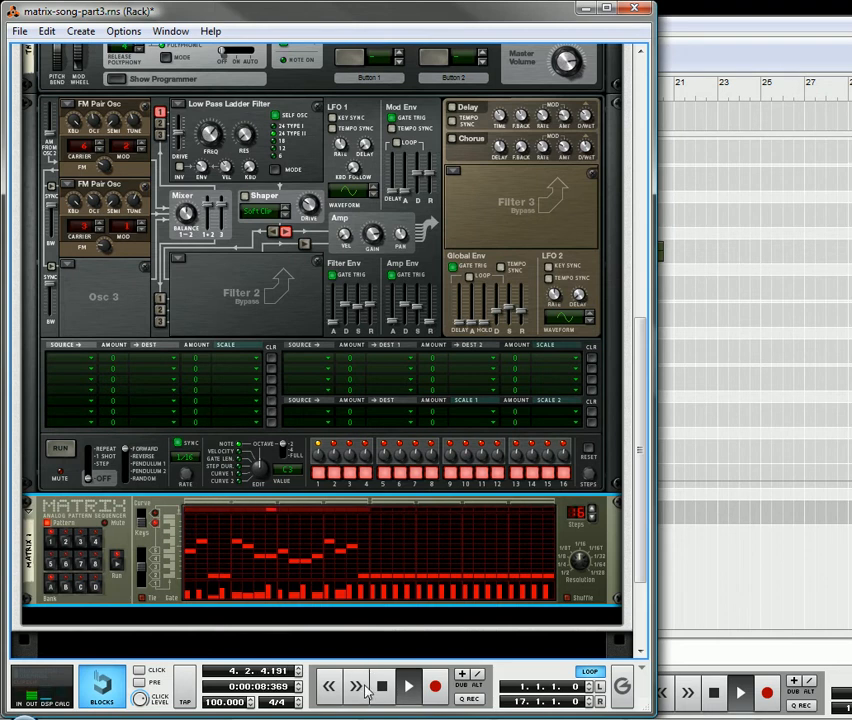
# Sync oscillator 2 to oscillator 1 and adjust the Low Pass Ladder Filter's frequency, resonance and envelope amount.
pyautogui.scroll(3, 140, 385)
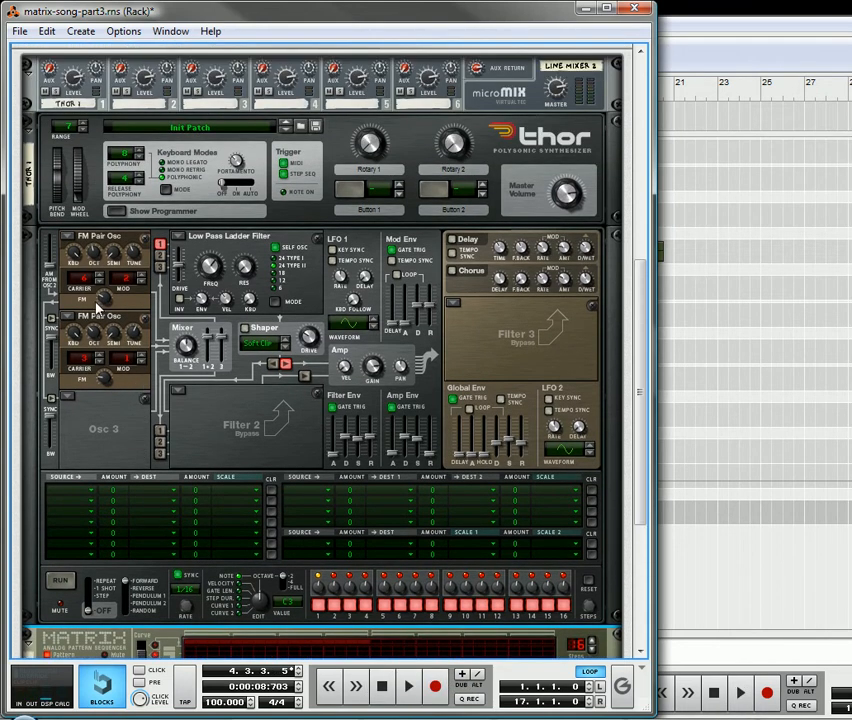
pyautogui.moveTo(105, 376)
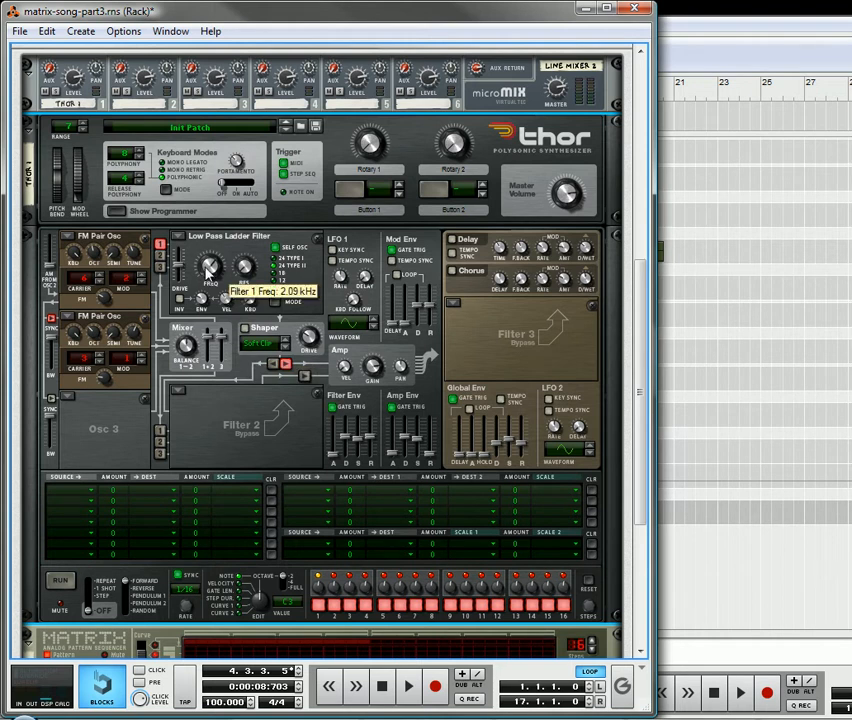
pyautogui.moveTo(206, 276); pyautogui.dragTo(215, 285)
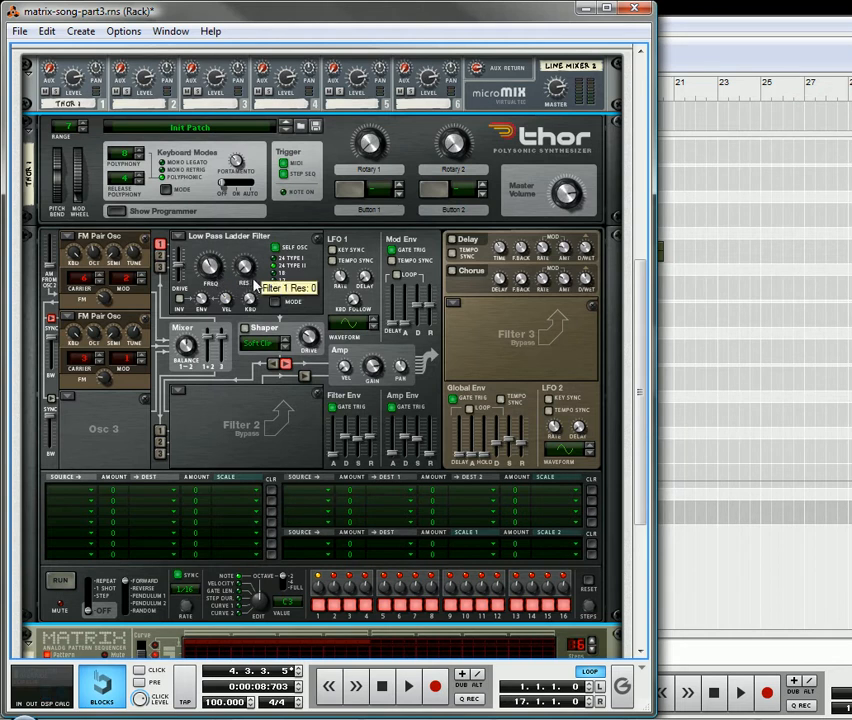
pyautogui.moveTo(250, 248)
pyautogui.mouseDown()
pyautogui.moveTo(250, 238)
pyautogui.moveTo(252, 245)
pyautogui.mouseUp()
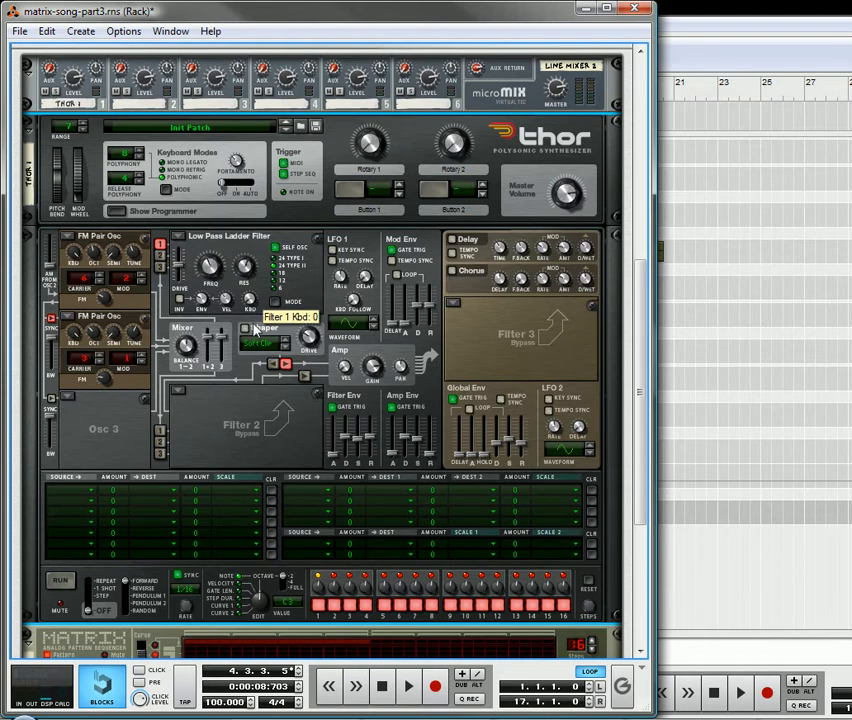
pyautogui.moveTo(204, 300); pyautogui.dragTo(205, 288)
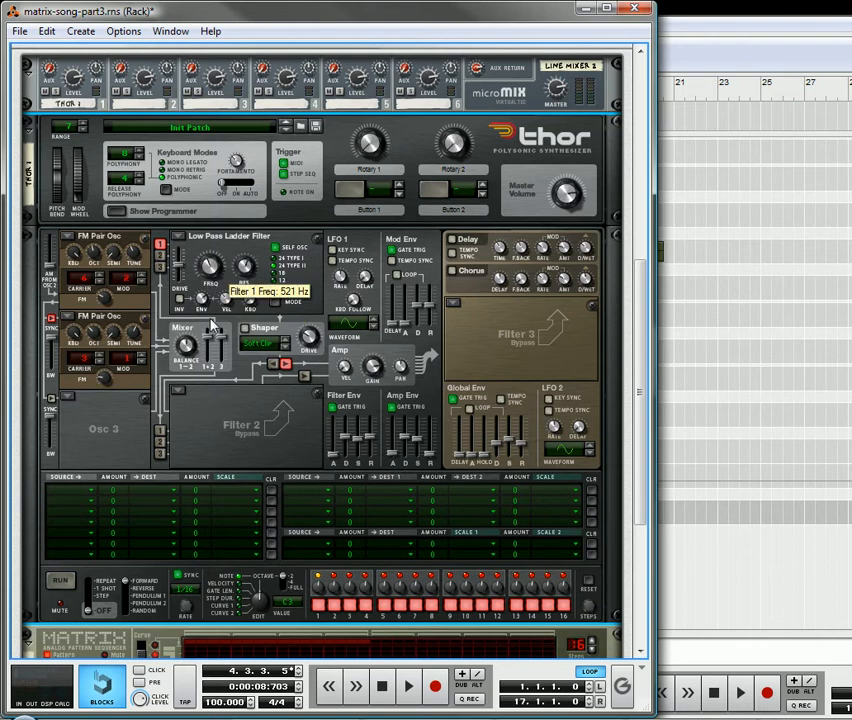
# Load a Comb Filter into Thor's Filter 2 slot with its frequency at 2.82 kHz.
pyautogui.click(180, 394)
pyautogui.click(206, 443)
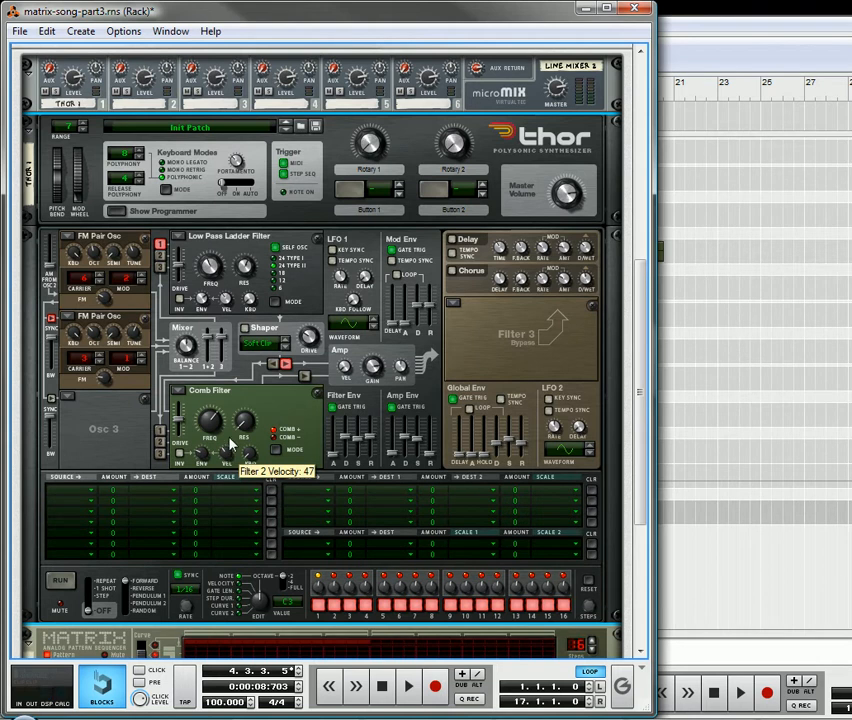
pyautogui.moveTo(216, 428)
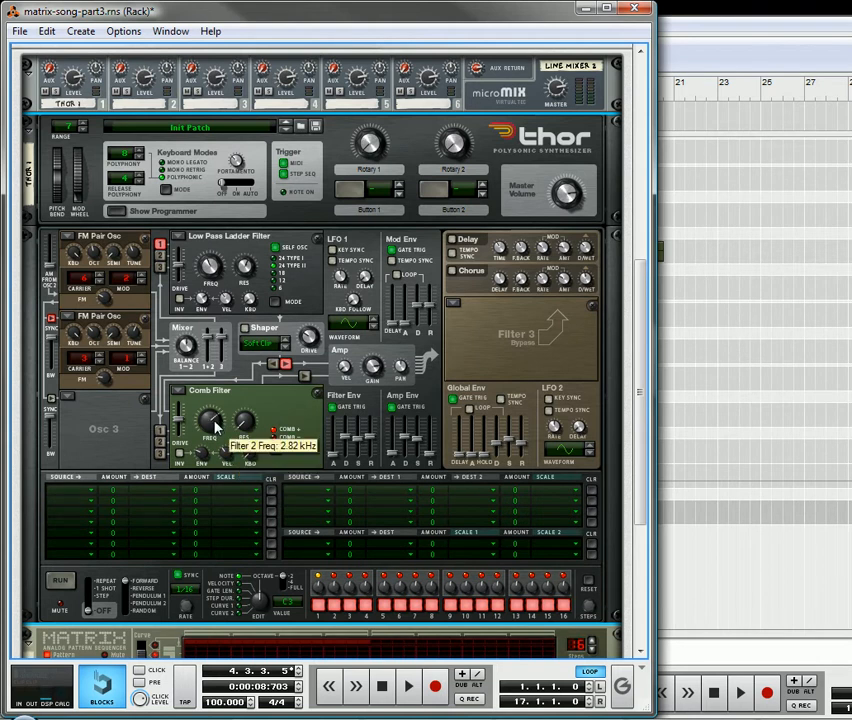
pyautogui.moveTo(253, 427)
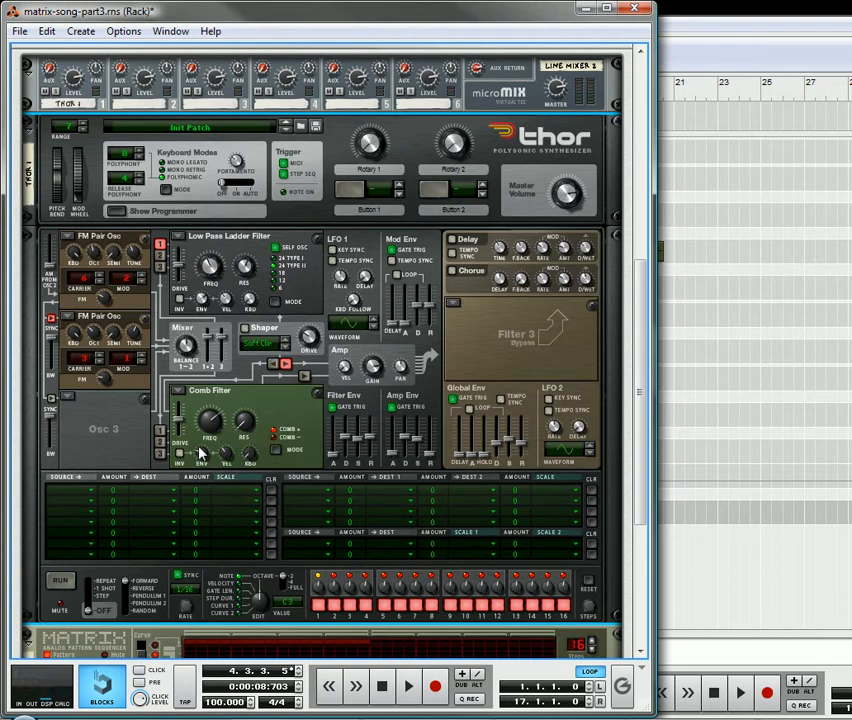
pyautogui.moveTo(201, 452)
pyautogui.moveTo(226, 468)
# Turn on tempo sync for LFO 1 and LFO 2 and adjust LFO 2's rate.
pyautogui.click(547, 411)
pyautogui.moveTo(555, 429)
pyautogui.mouseDown()
pyautogui.moveTo(559, 453)
pyautogui.moveTo(564, 432)
pyautogui.mouseUp()
pyautogui.moveTo(346, 289)
# Route LFO 1 to Filter 1's frequency with an amount of -69 in Thor's modulation matrix.
pyautogui.scroll(1, 343, 284)
pyautogui.click(80, 495)
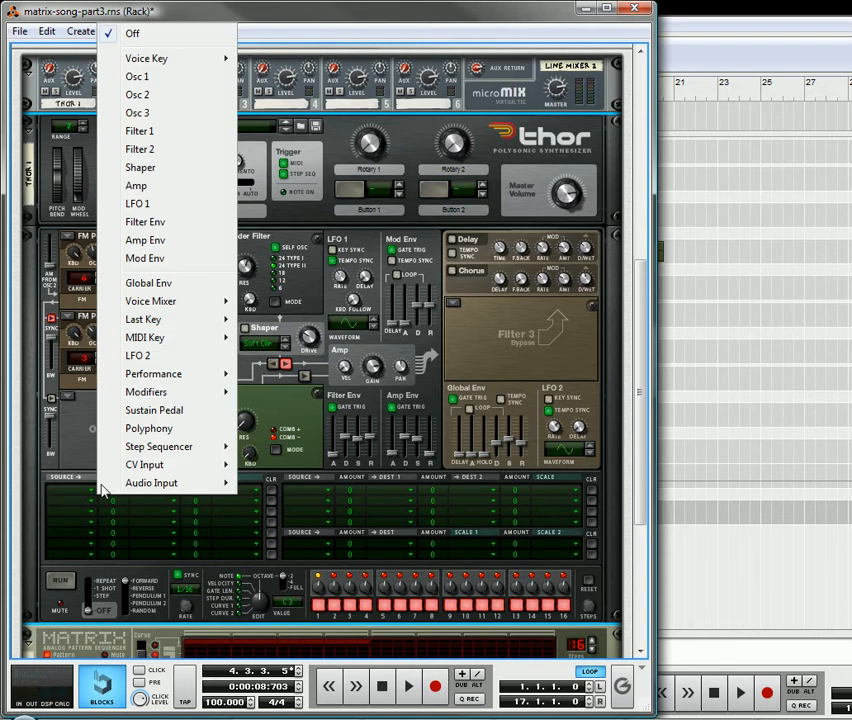
pyautogui.click(158, 204)
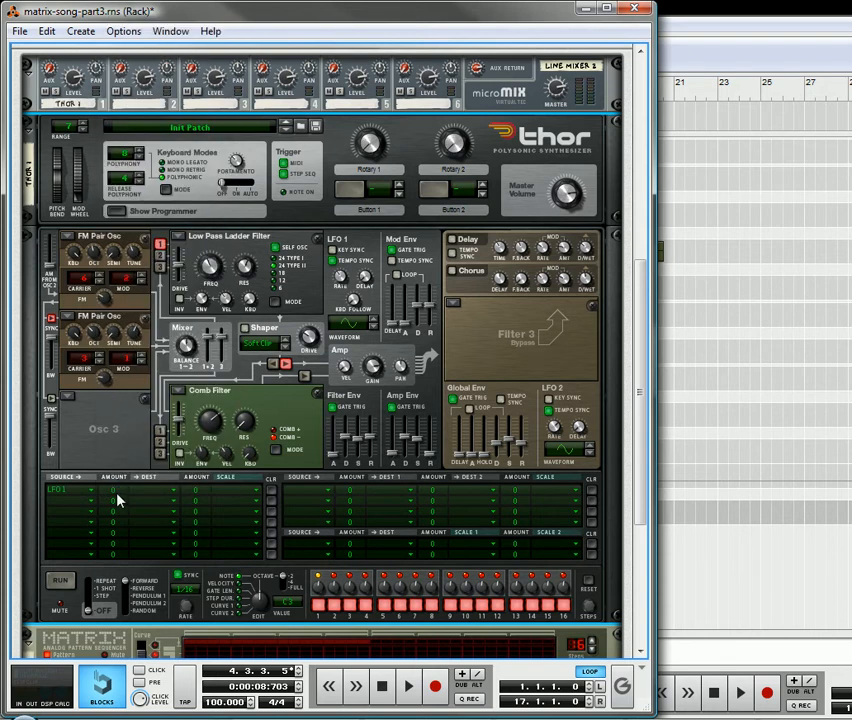
pyautogui.moveTo(122, 491); pyautogui.dragTo(124, 430)
pyautogui.moveTo(114, 497); pyautogui.dragTo(127, 553)
pyautogui.click(145, 495)
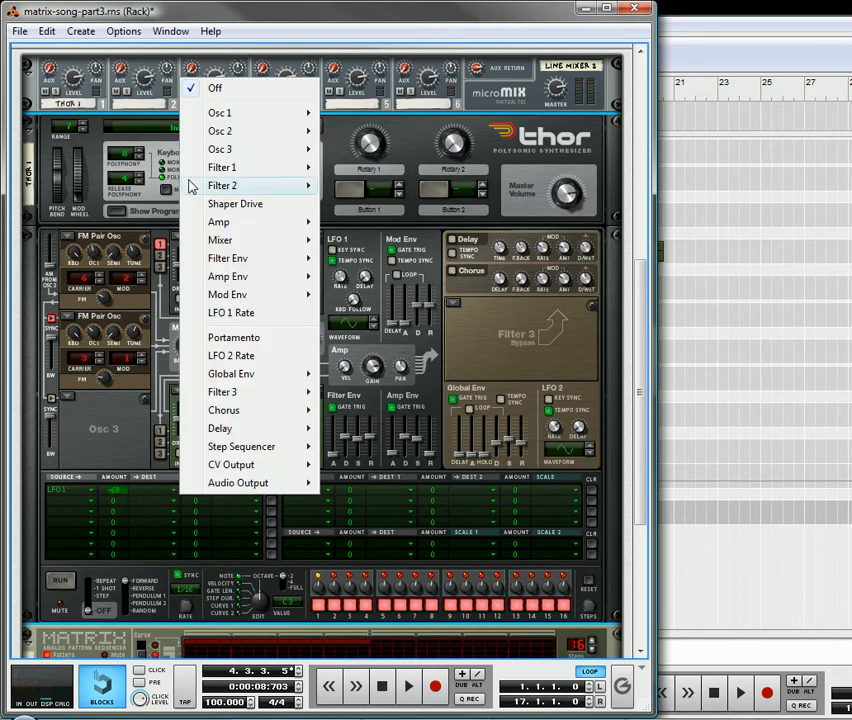
pyautogui.moveTo(300, 114)
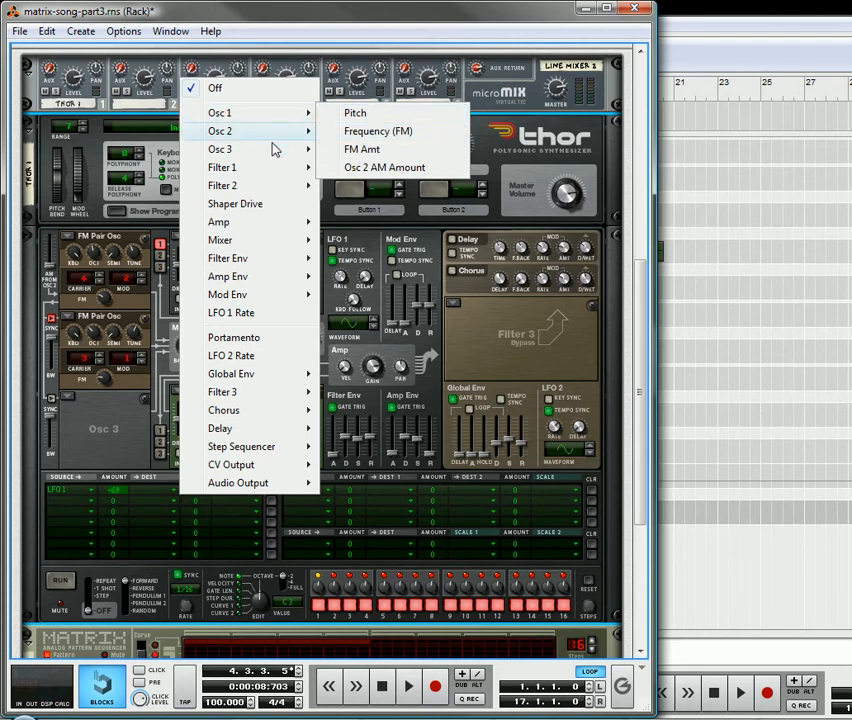
pyautogui.moveTo(274, 171)
pyautogui.click(383, 188)
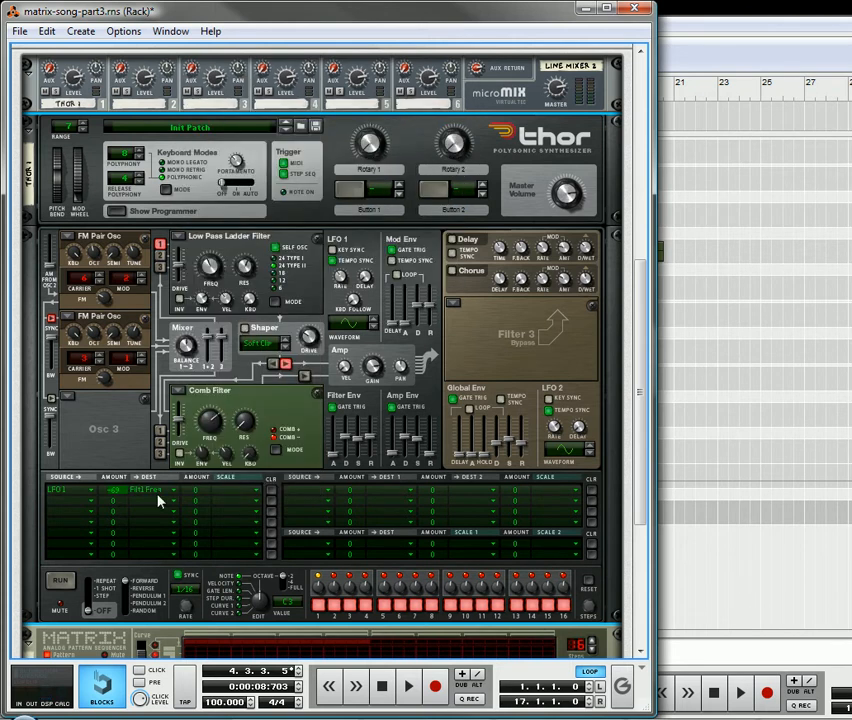
# Route LFO 2 to Filter 2's frequency with an amount of -56 in the second modulation row.
pyautogui.click(68, 501)
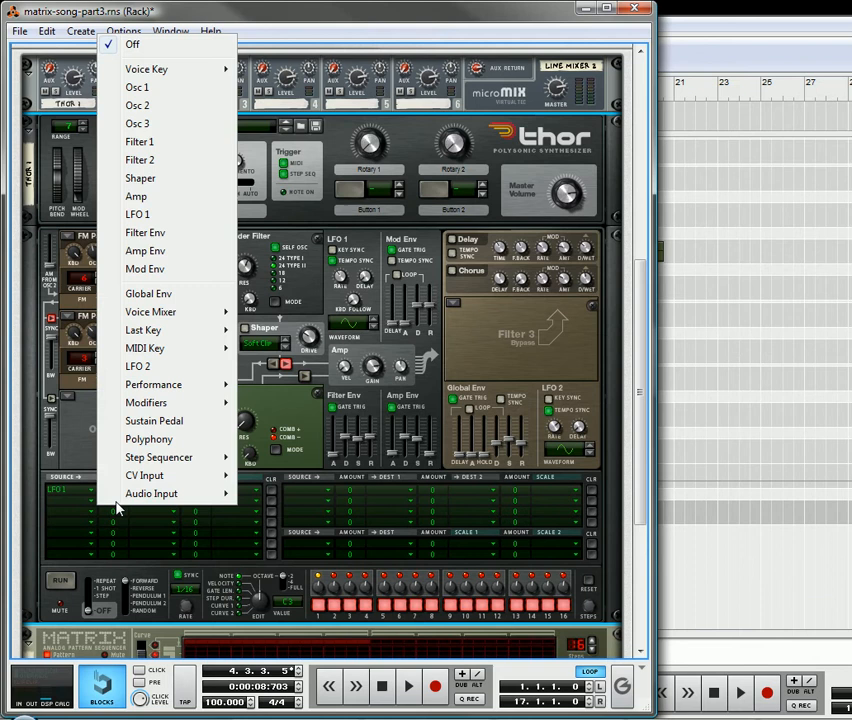
pyautogui.click(150, 362)
pyautogui.moveTo(114, 506); pyautogui.dragTo(125, 516)
pyautogui.click(165, 503)
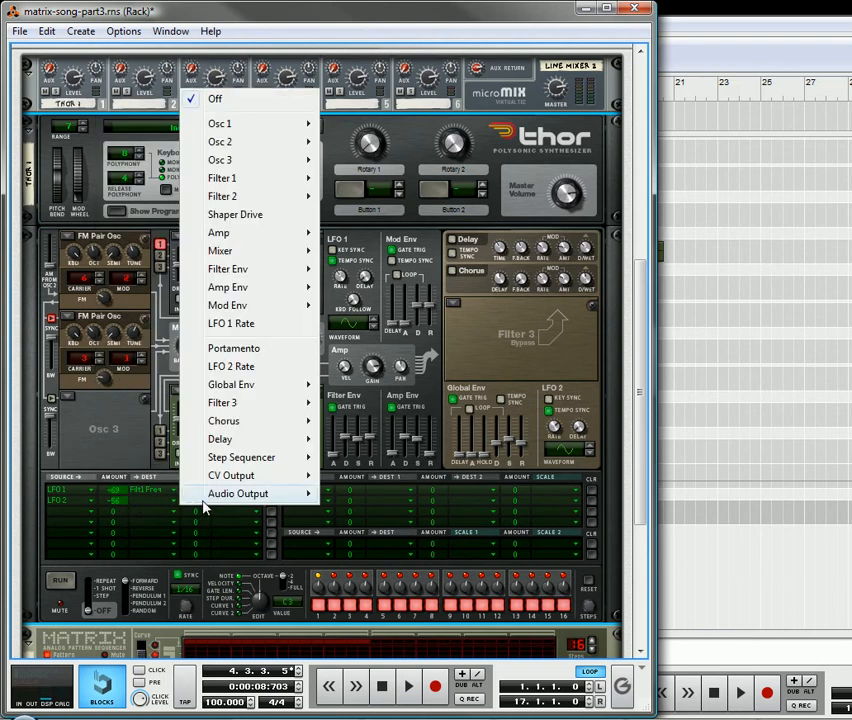
pyautogui.moveTo(285, 196)
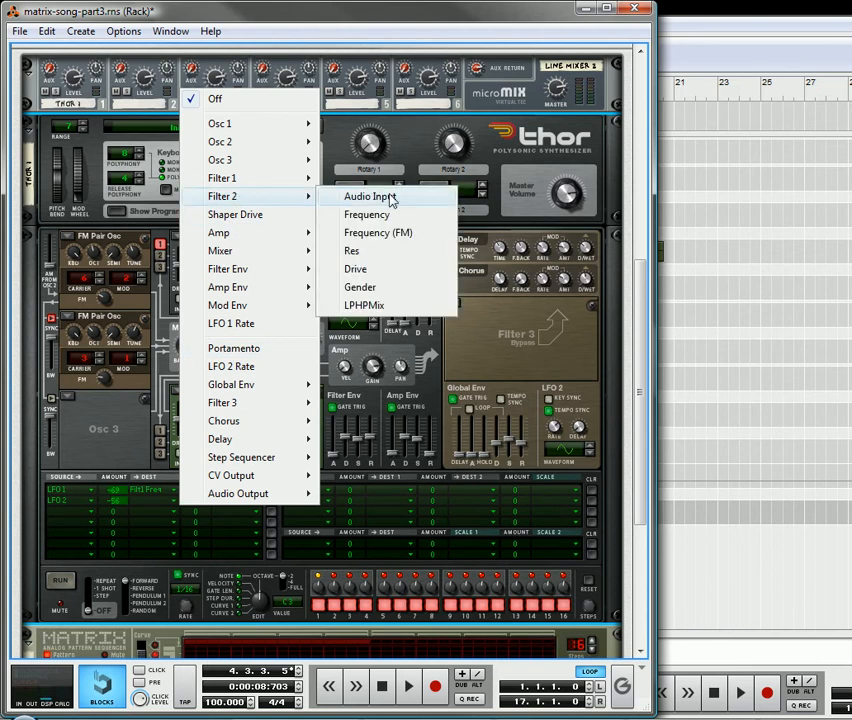
pyautogui.click(390, 215)
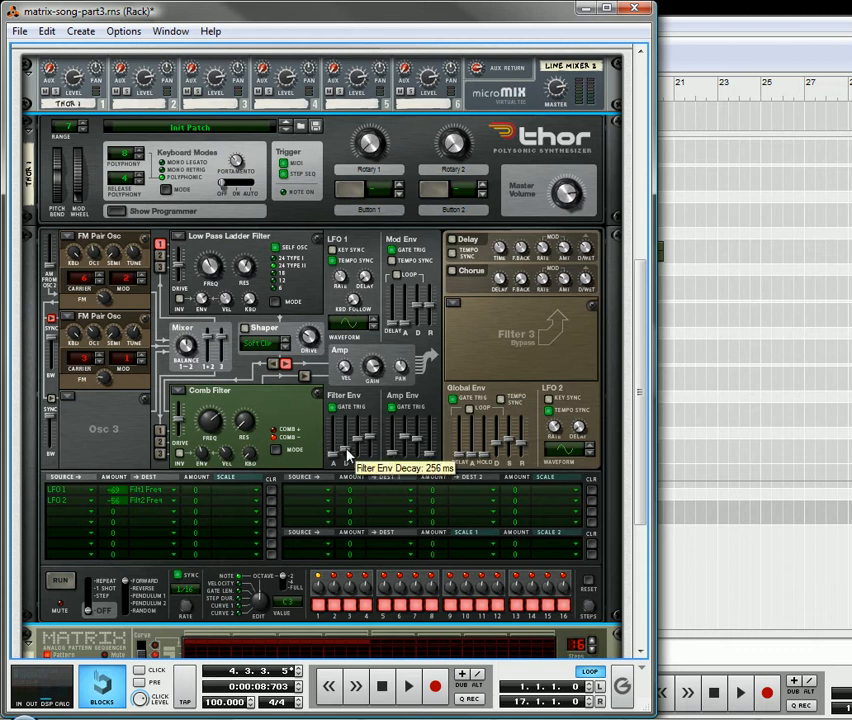
# Shape Thor's filter envelope by adjusting its attack, decay and sustain and shortening its release.
pyautogui.moveTo(347, 450); pyautogui.dragTo(347, 459)
pyautogui.moveTo(335, 462); pyautogui.dragTo(350, 453)
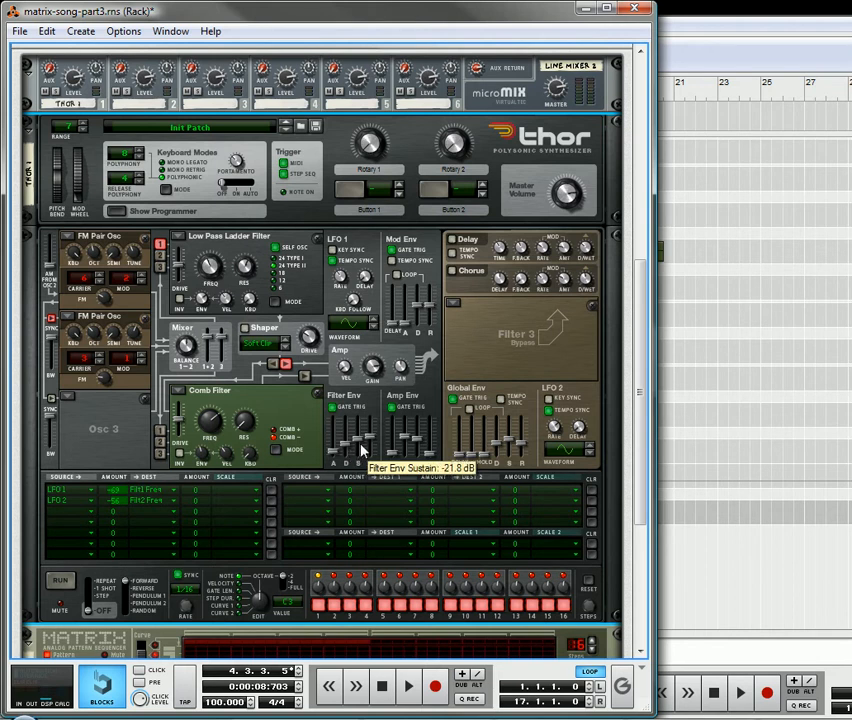
pyautogui.moveTo(363, 447); pyautogui.dragTo(362, 450)
pyautogui.moveTo(370, 441); pyautogui.dragTo(375, 454)
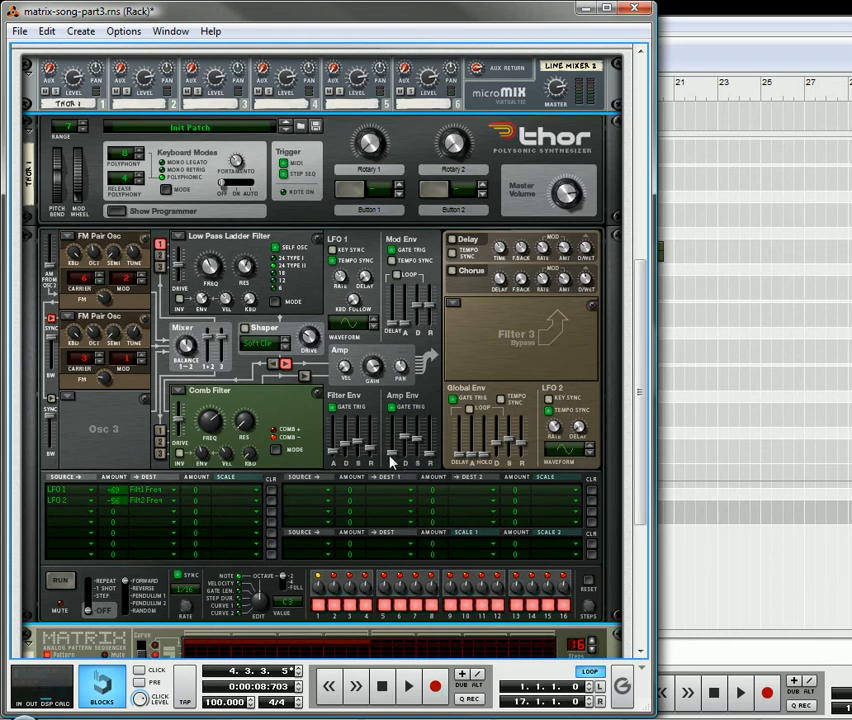
# Shape Thor's amp envelope with a slightly longer attack, a shorter decay, a higher sustain and an adjusted release.
pyautogui.moveTo(396, 455); pyautogui.dragTo(397, 454)
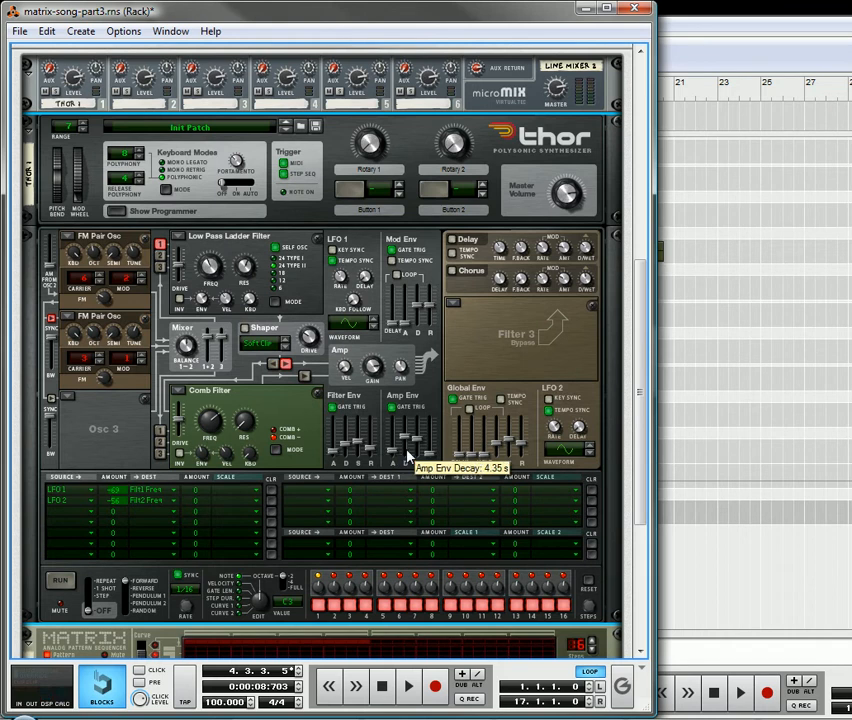
pyautogui.moveTo(405, 433)
pyautogui.mouseDown()
pyautogui.moveTo(407, 456)
pyautogui.moveTo(407, 447)
pyautogui.mouseUp()
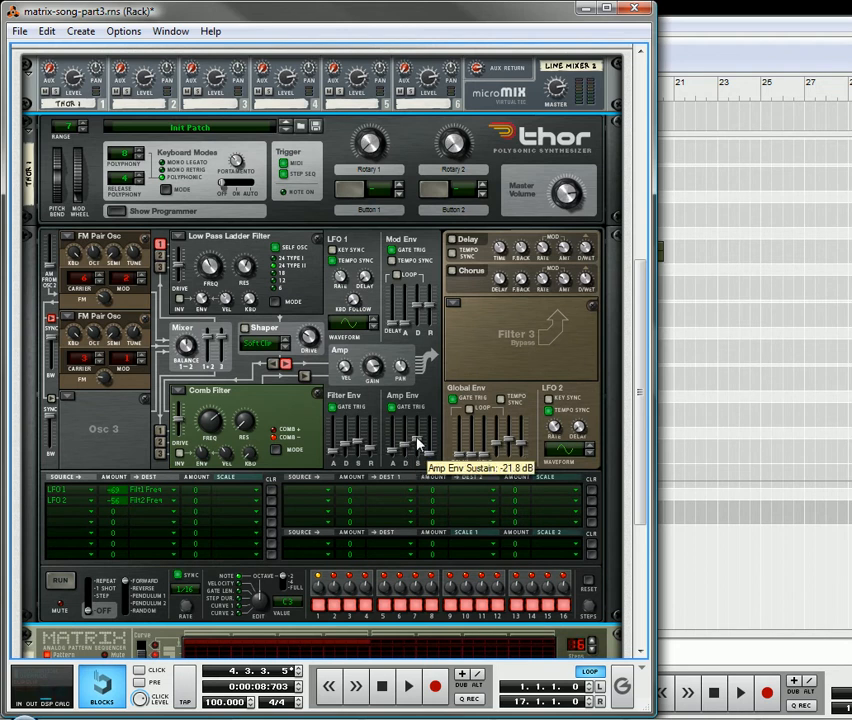
pyautogui.moveTo(418, 444); pyautogui.dragTo(427, 420)
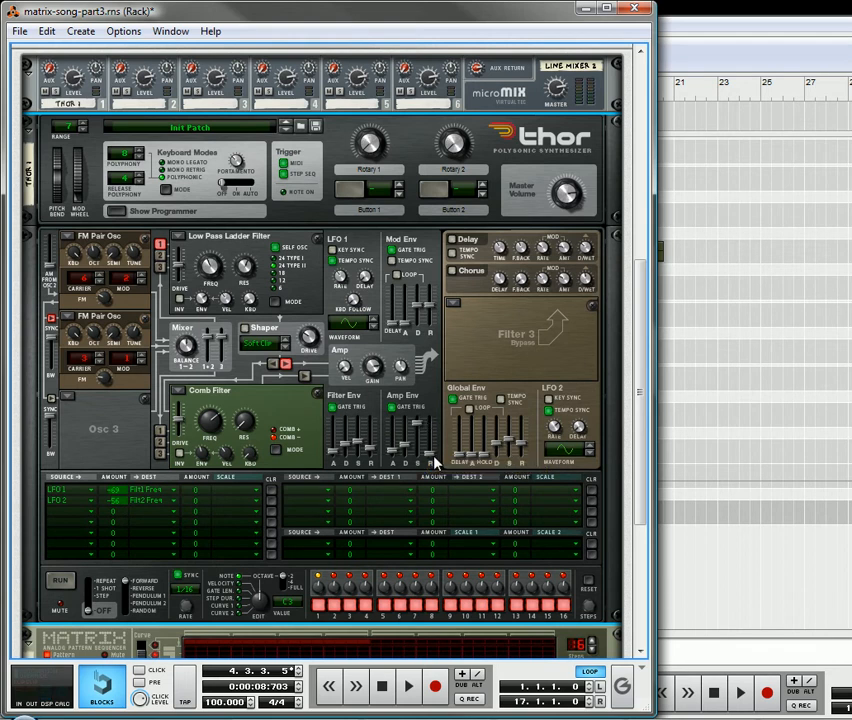
pyautogui.moveTo(433, 457)
pyautogui.mouseDown()
pyautogui.moveTo(436, 432)
pyautogui.moveTo(437, 451)
pyautogui.mouseUp()
# Audition the Matrix pattern and load a Phase Modulation oscillator into Thor's Osc 3 slot.
pyautogui.scroll(-3, 308, 582)
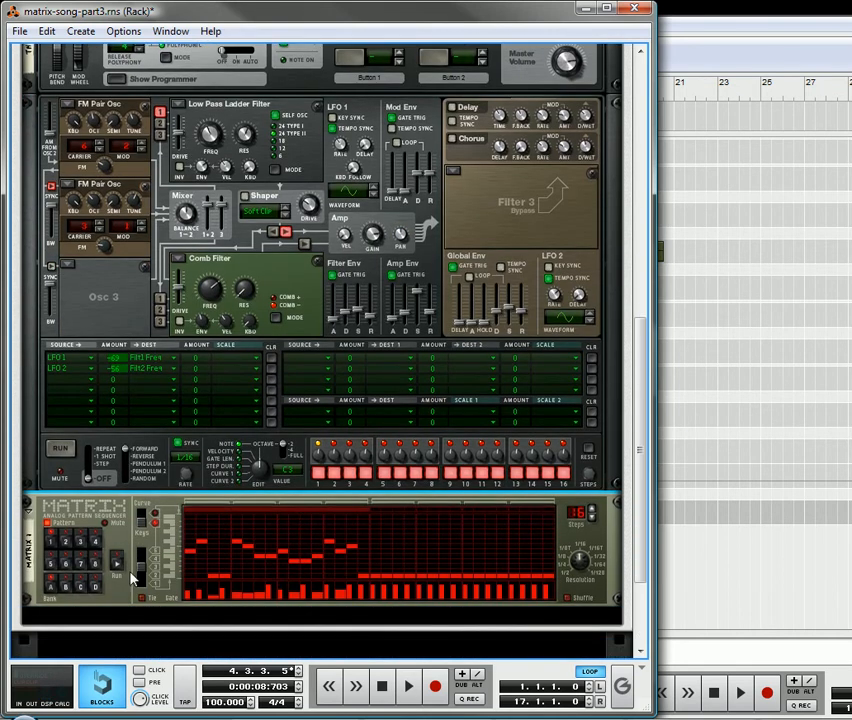
pyautogui.click(117, 564)
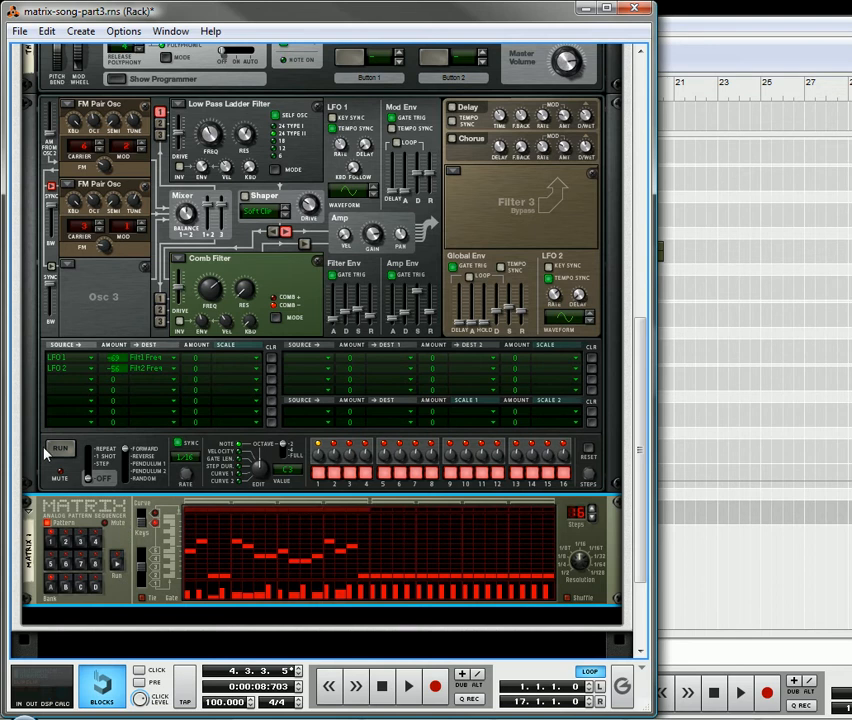
pyautogui.click(67, 266)
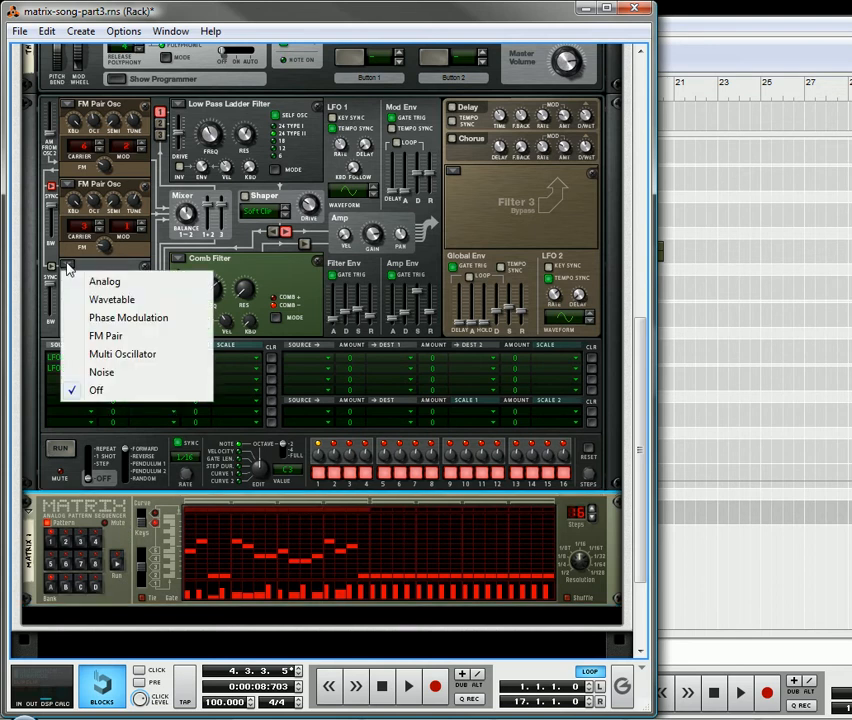
pyautogui.click(112, 318)
pyautogui.scroll(3, 95, 355)
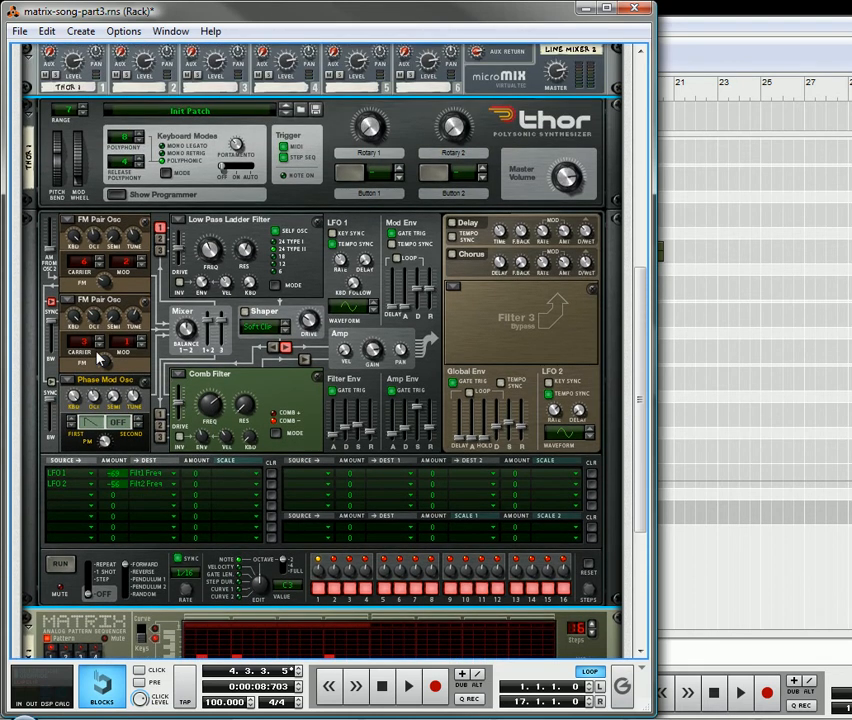
pyautogui.click(66, 502)
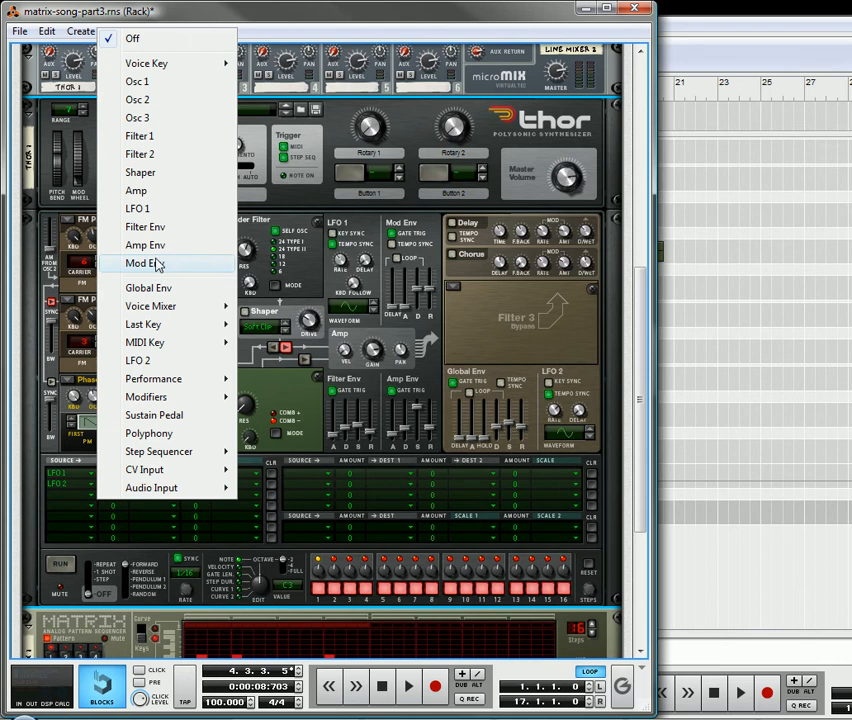
pyautogui.click(285, 410)
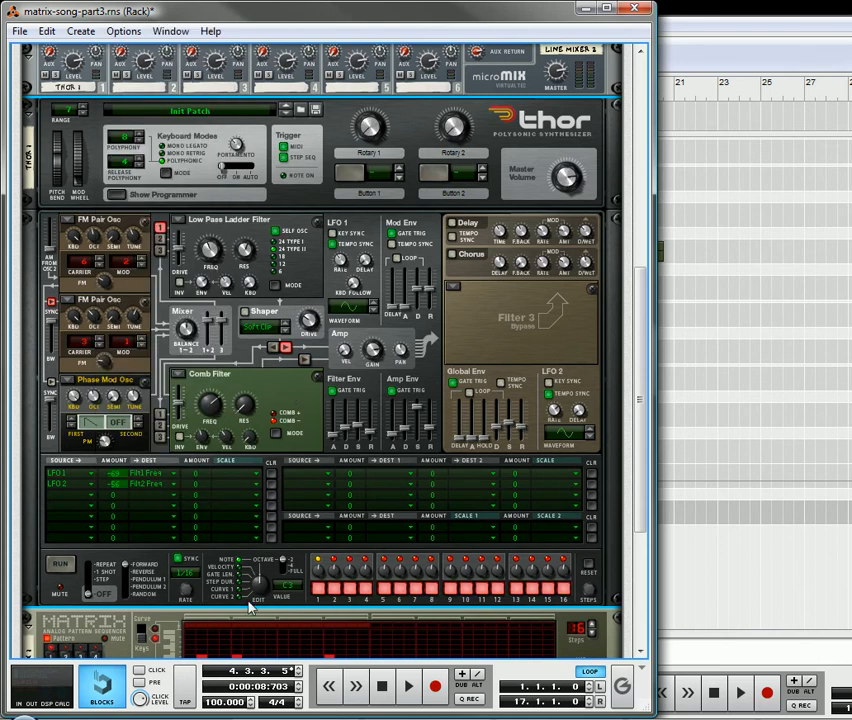
# Run the Matrix pattern and fine-tune the FM amounts of oscillators 1 and 2.
pyautogui.click(152, 632)
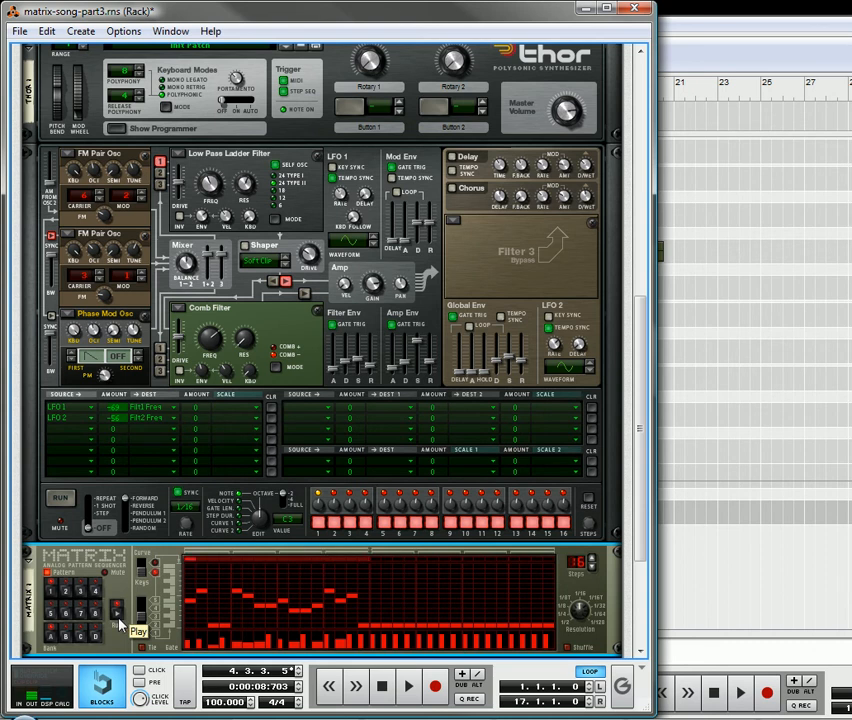
pyautogui.moveTo(113, 210)
pyautogui.mouseDown()
pyautogui.moveTo(113, 198)
pyautogui.moveTo(113, 212)
pyautogui.mouseUp()
pyautogui.moveTo(117, 309)
pyautogui.mouseDown()
pyautogui.moveTo(109, 292)
pyautogui.moveTo(112, 316)
pyautogui.mouseUp()
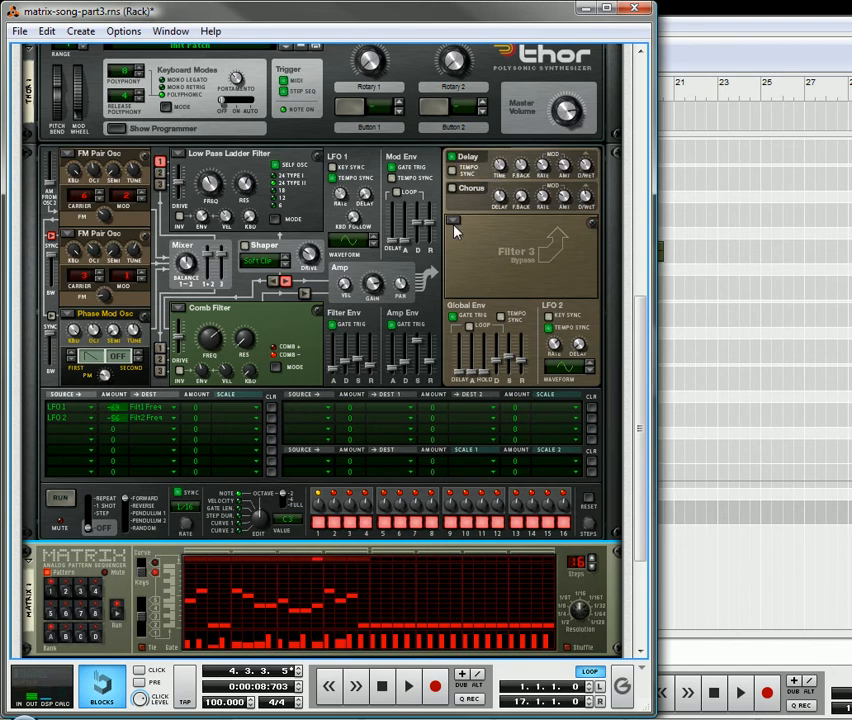
# Turn on Thor's Delay and Chorus, adjust their rates and the dry/wet balance, and stop playback.
pyautogui.click(462, 193)
pyautogui.moveTo(542, 194); pyautogui.dragTo(547, 216)
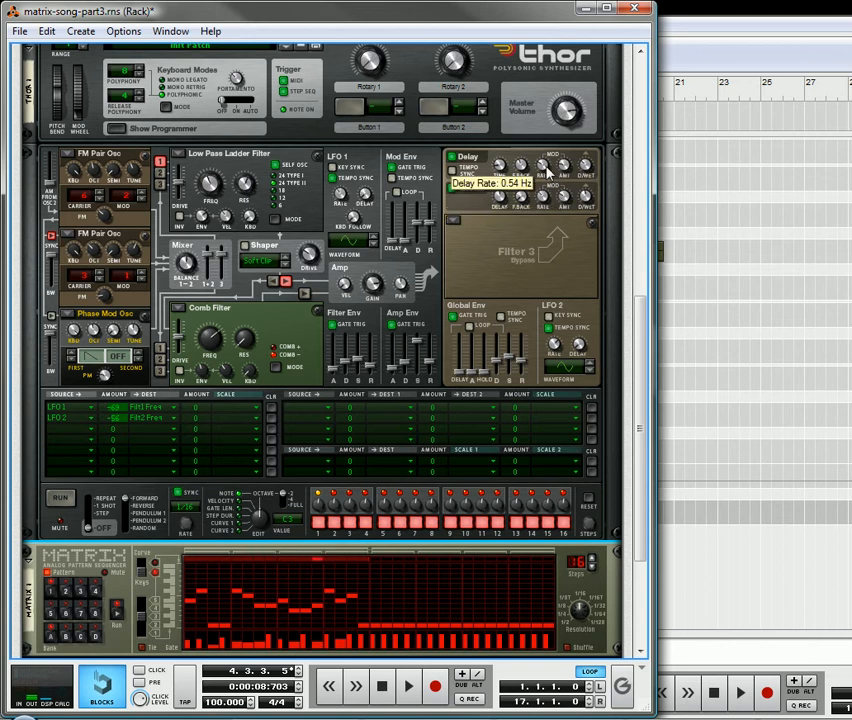
pyautogui.moveTo(542, 166); pyautogui.dragTo(545, 158)
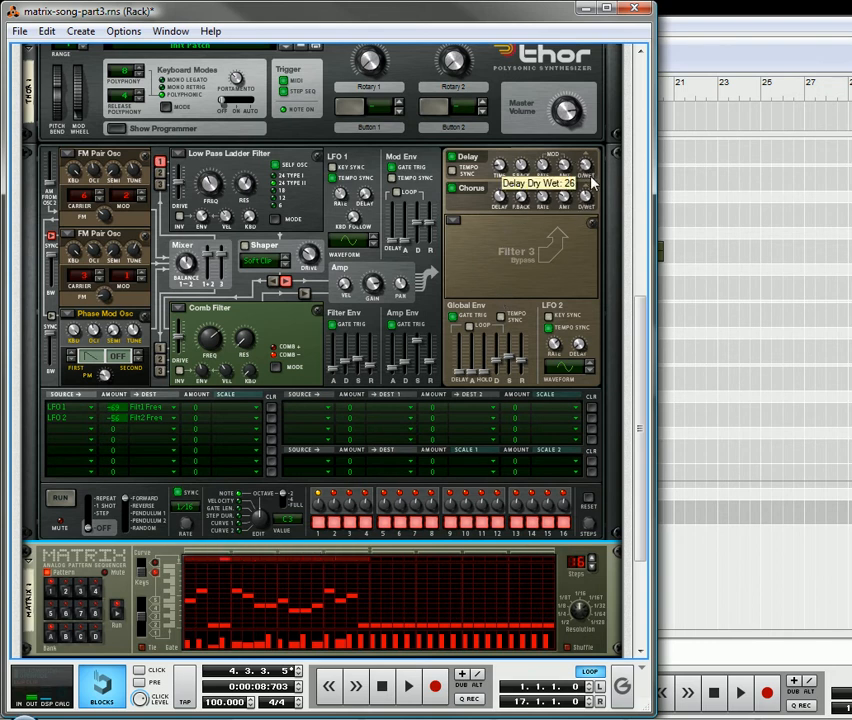
pyautogui.moveTo(590, 200); pyautogui.dragTo(588, 203)
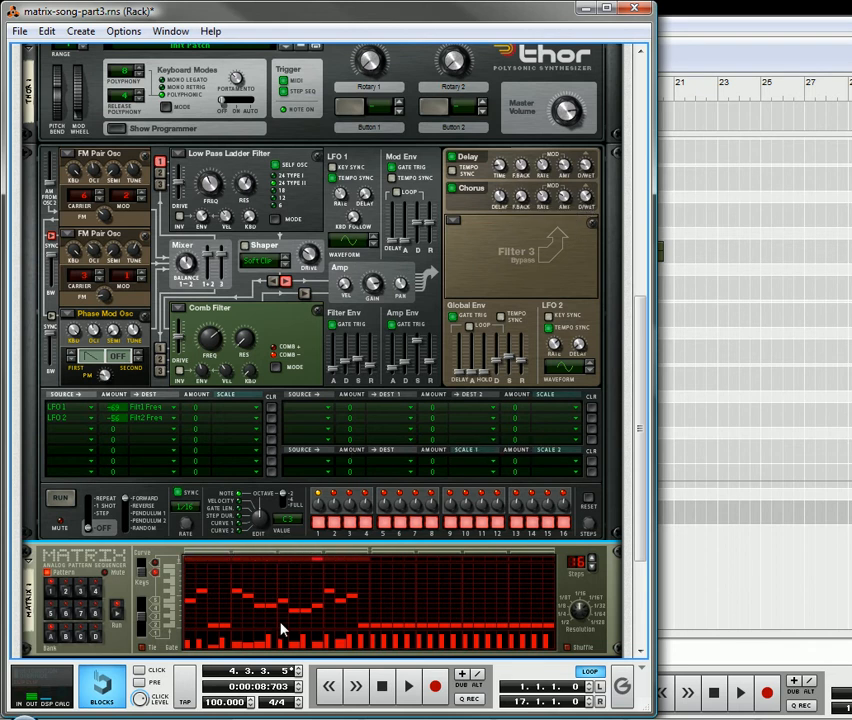
pyautogui.click(380, 689)
# Set Osc 3 as the source of the third and fourth modulation rows, each with an amount of 34.
pyautogui.click(64, 430)
pyautogui.click(167, 342)
pyautogui.click(66, 441)
pyautogui.click(162, 338)
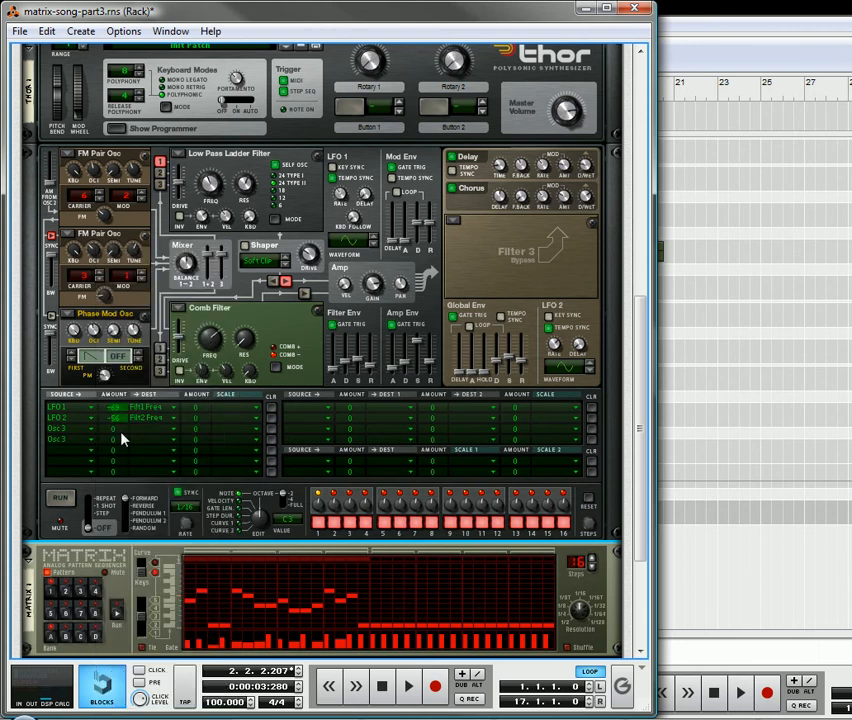
pyautogui.moveTo(121, 433)
pyautogui.mouseDown()
pyautogui.moveTo(121, 413)
pyautogui.moveTo(120, 435)
pyautogui.mouseUp()
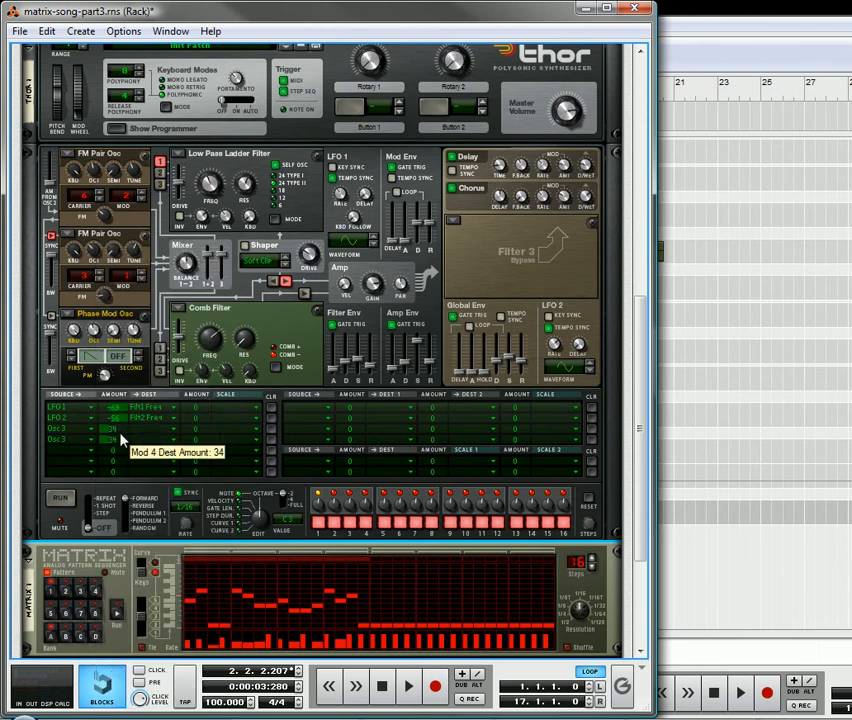
# Send the two Osc 3 modulation rows to Filter 3's Left In and Right In.
pyautogui.click(142, 437)
pyautogui.moveTo(253, 331)
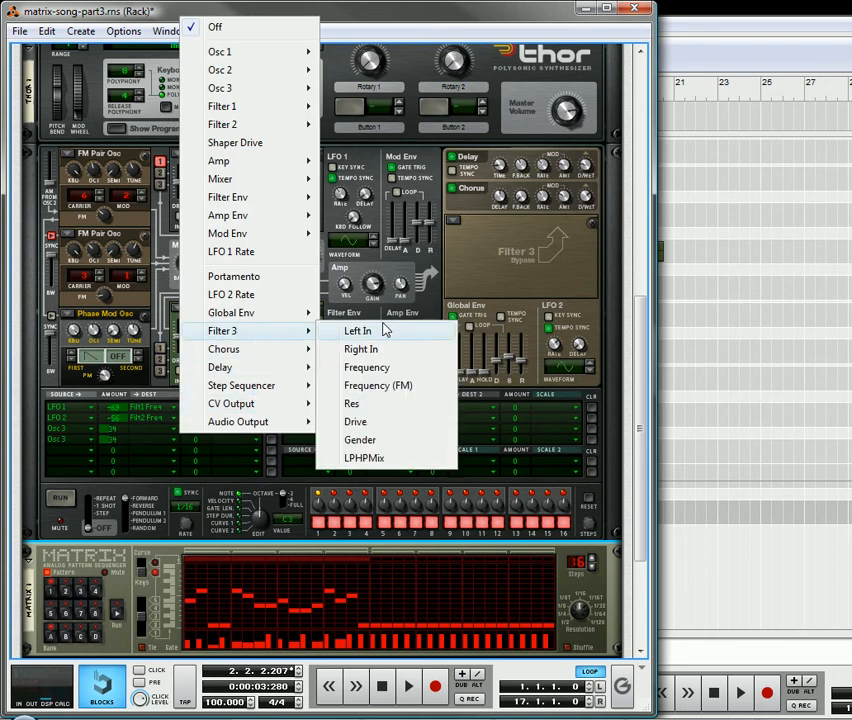
pyautogui.click(389, 335)
pyautogui.click(142, 437)
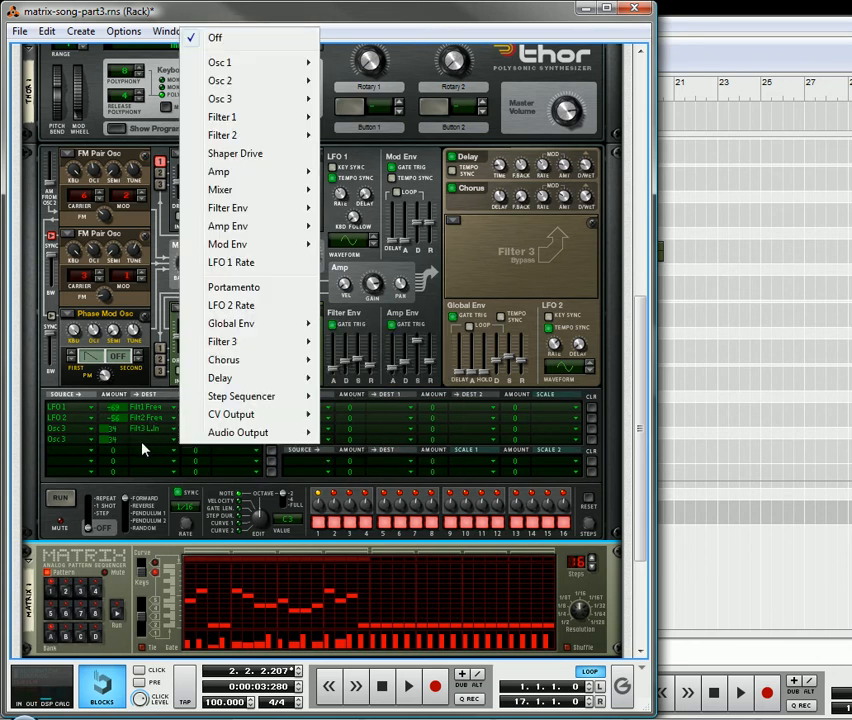
pyautogui.moveTo(250, 342)
pyautogui.click(379, 363)
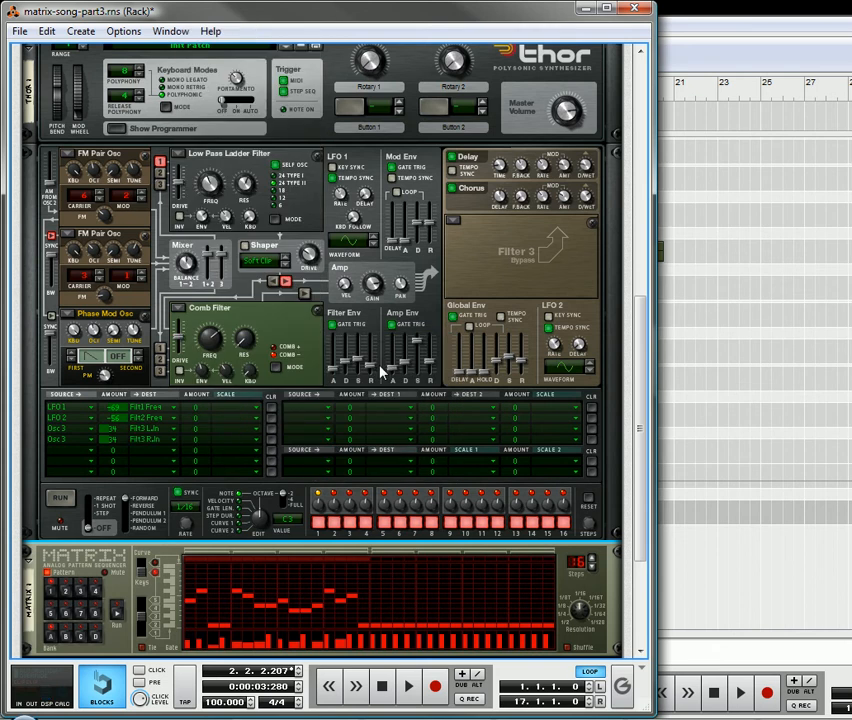
# Load a Formant Filter into the Filter 3 slot and adjust its X/Y position while the song plays.
pyautogui.click(454, 222)
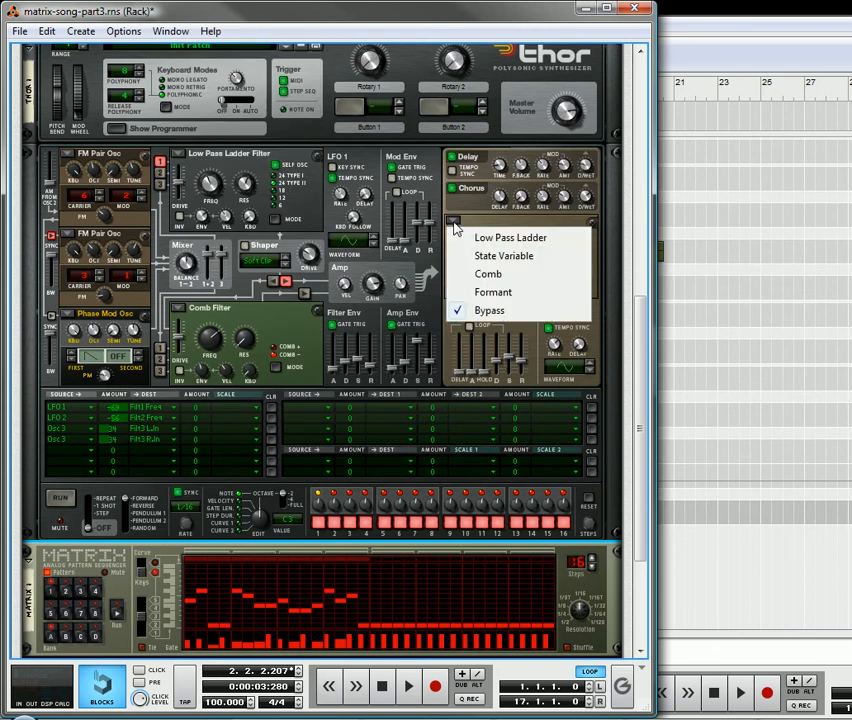
pyautogui.click(509, 292)
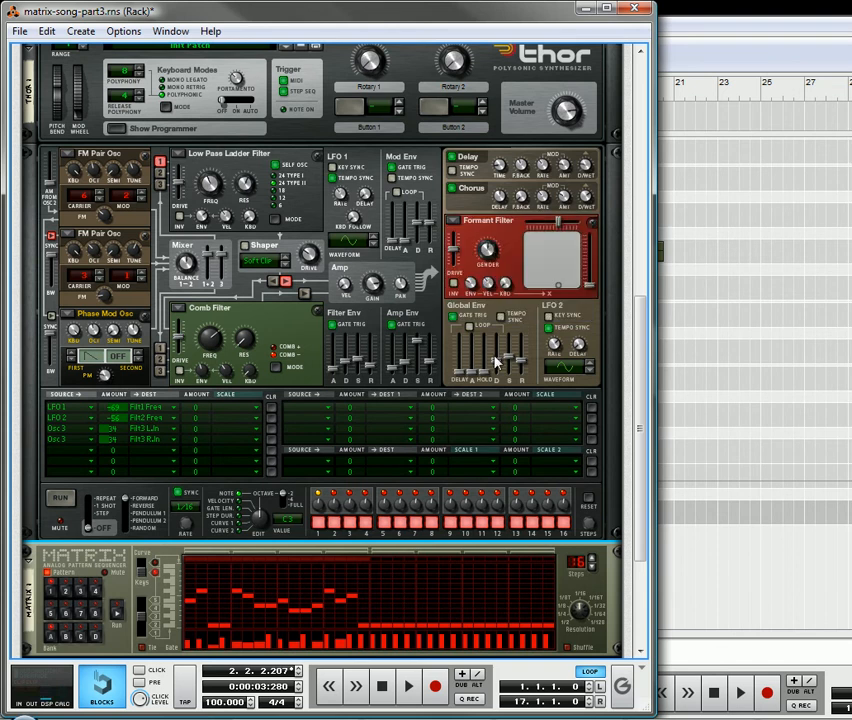
pyautogui.moveTo(558, 285); pyautogui.dragTo(541, 249)
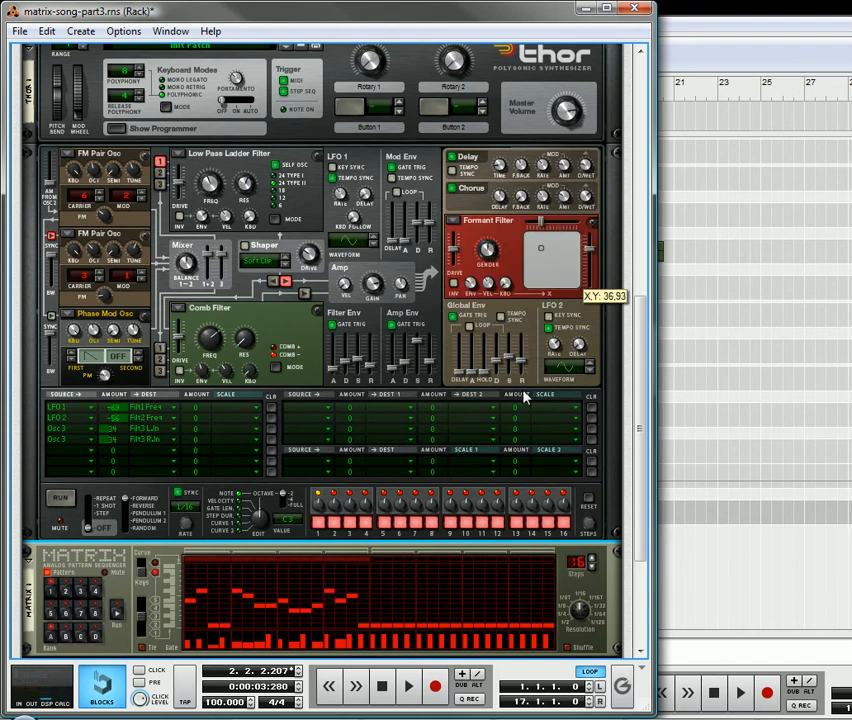
pyautogui.click(408, 686)
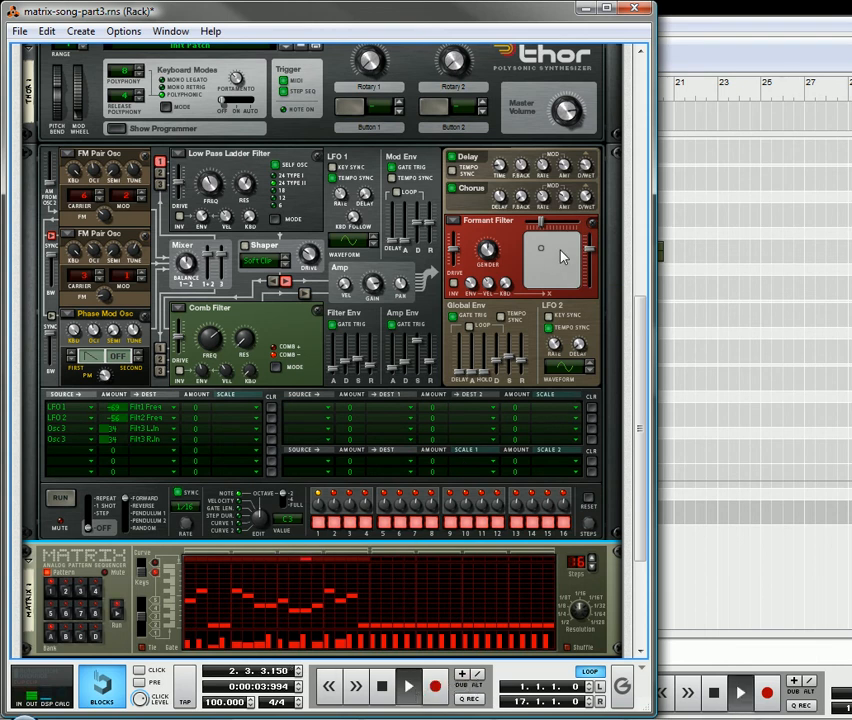
pyautogui.moveTo(541, 252); pyautogui.dragTo(568, 261)
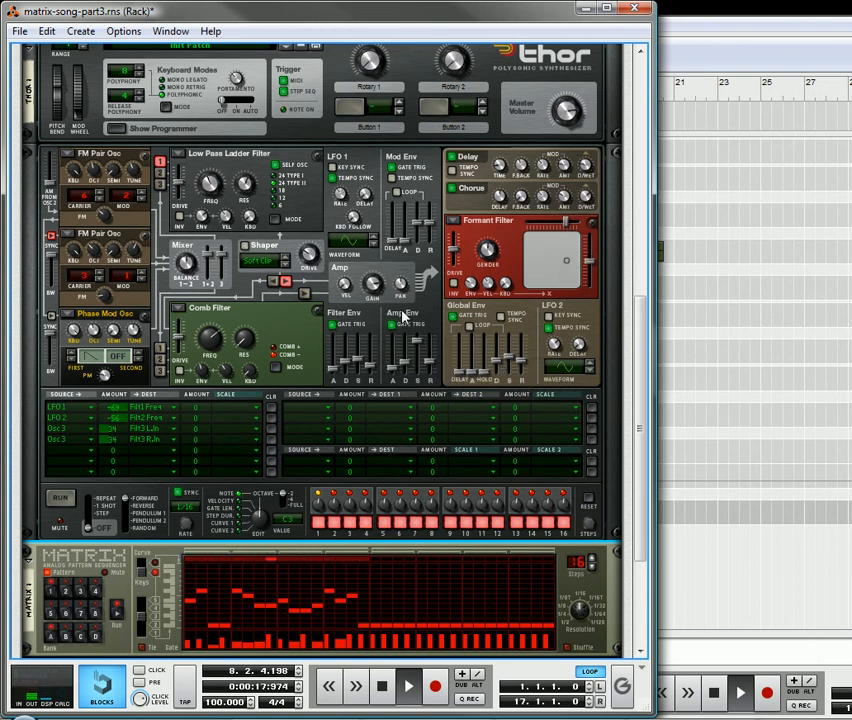
# Adjust the velocity amount in Thor's Amp section while the song plays, and stop playback.
pyautogui.moveTo(346, 285); pyautogui.dragTo(352, 253)
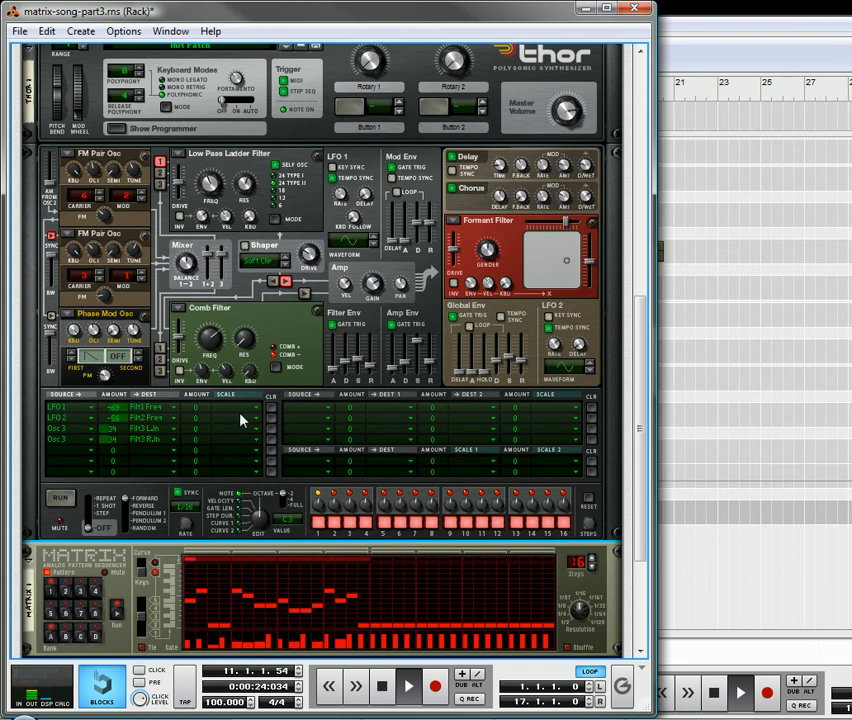
pyautogui.scroll(1, 232, 395)
pyautogui.scroll(-3, 262, 445)
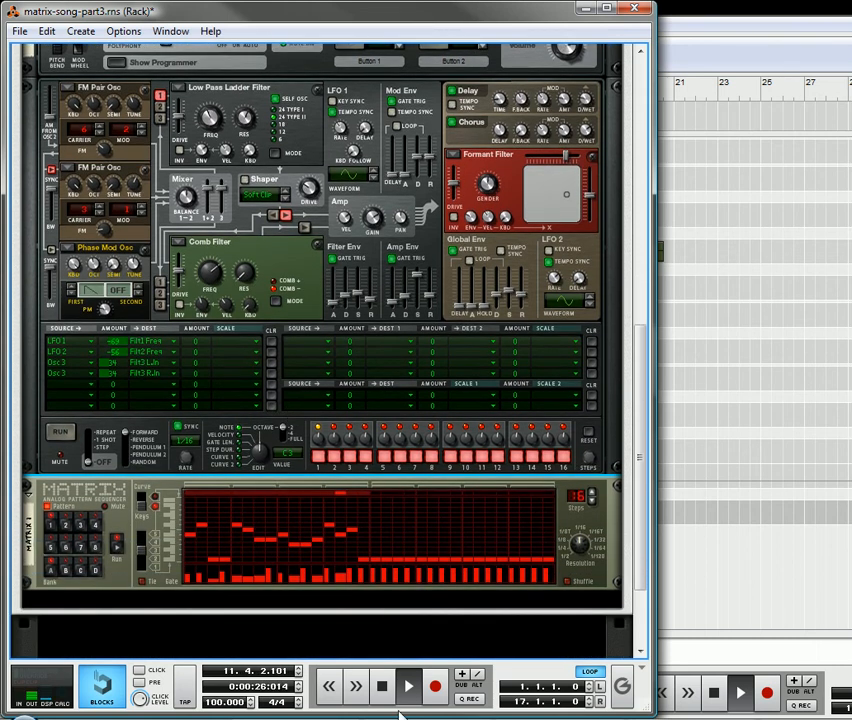
pyautogui.click(385, 690)
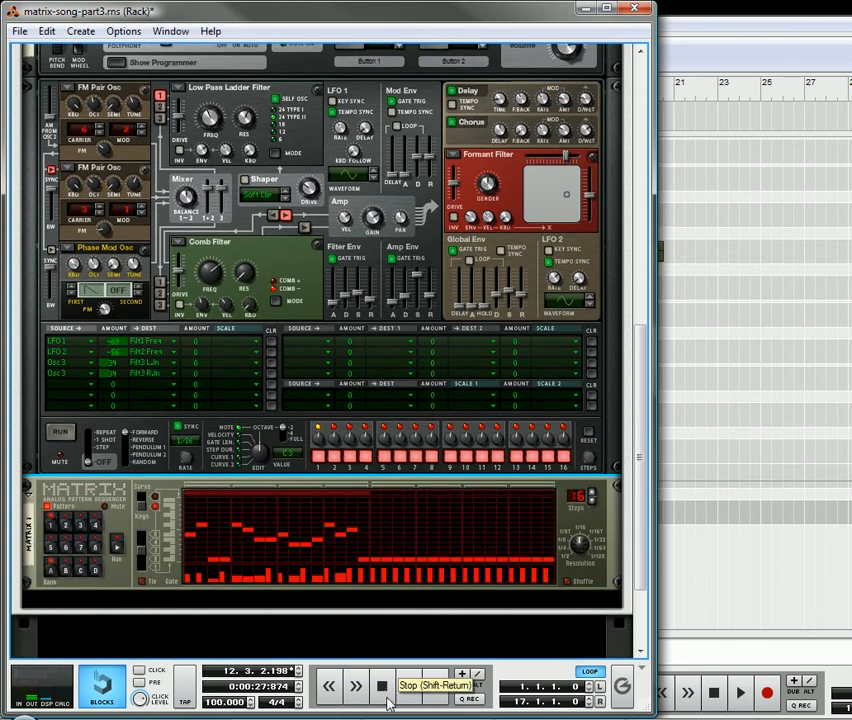
# Replace the Formant Filter in the Filter 3 slot with a Low Pass Ladder Filter and start playback.
pyautogui.scroll(4, 186, 358)
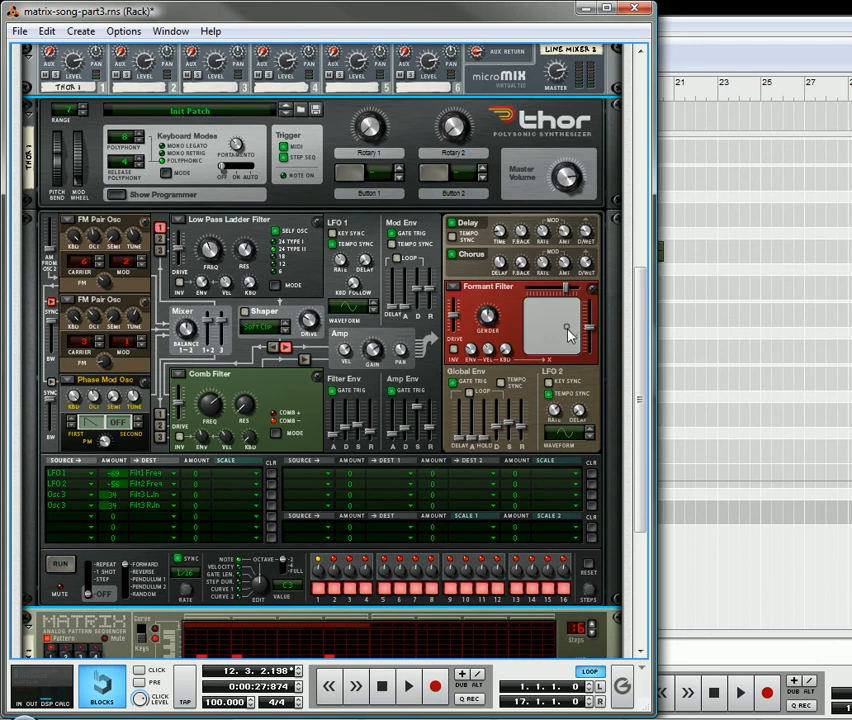
pyautogui.click(487, 287)
pyautogui.click(498, 304)
pyautogui.scroll(-3, 349, 476)
pyautogui.click(408, 686)
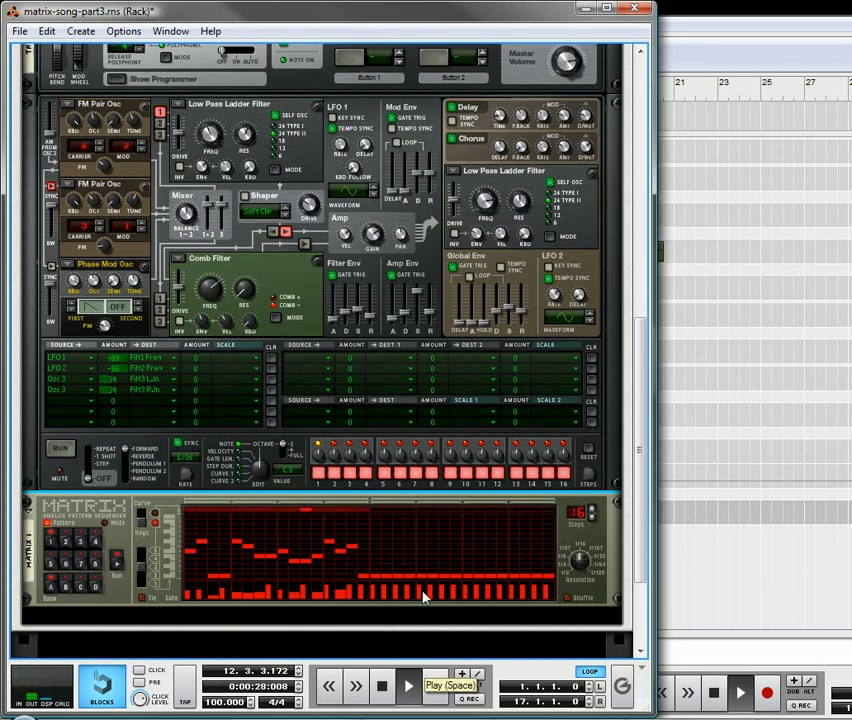
# Adjust Filter 3's resonance and sweep its frequency down to 387 Hz while the song plays.
pyautogui.moveTo(487, 203); pyautogui.dragTo(495, 218)
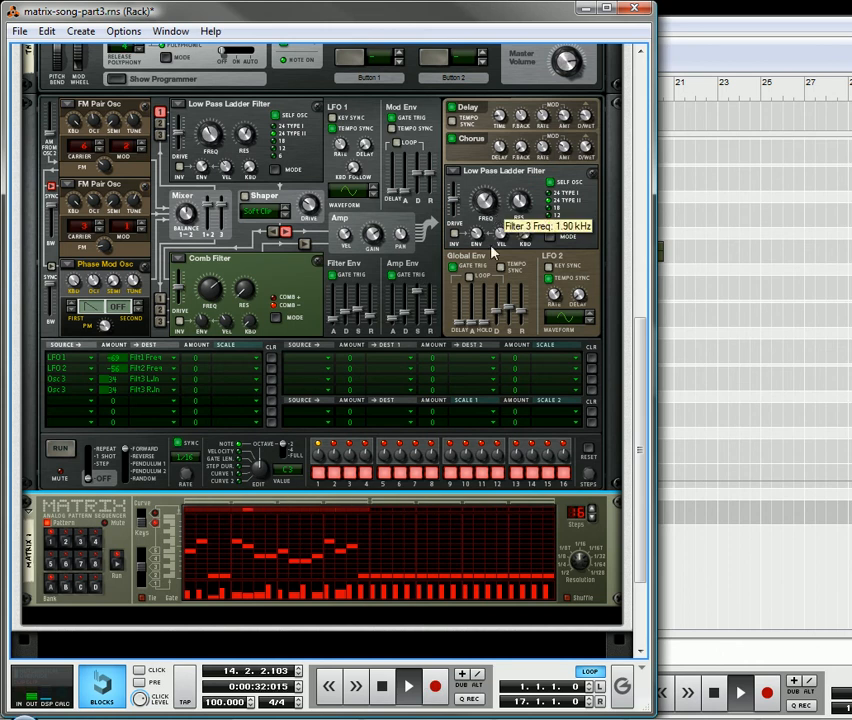
pyautogui.scroll(2, 422, 290)
pyautogui.scroll(1, 422, 290)
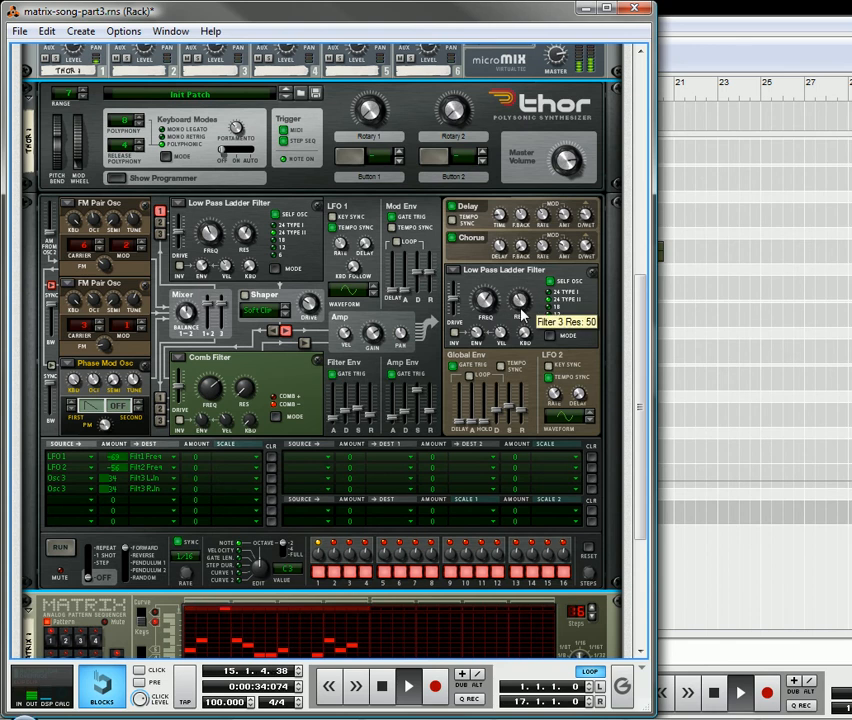
pyautogui.moveTo(523, 318); pyautogui.dragTo(487, 311)
pyautogui.scroll(-3, 252, 322)
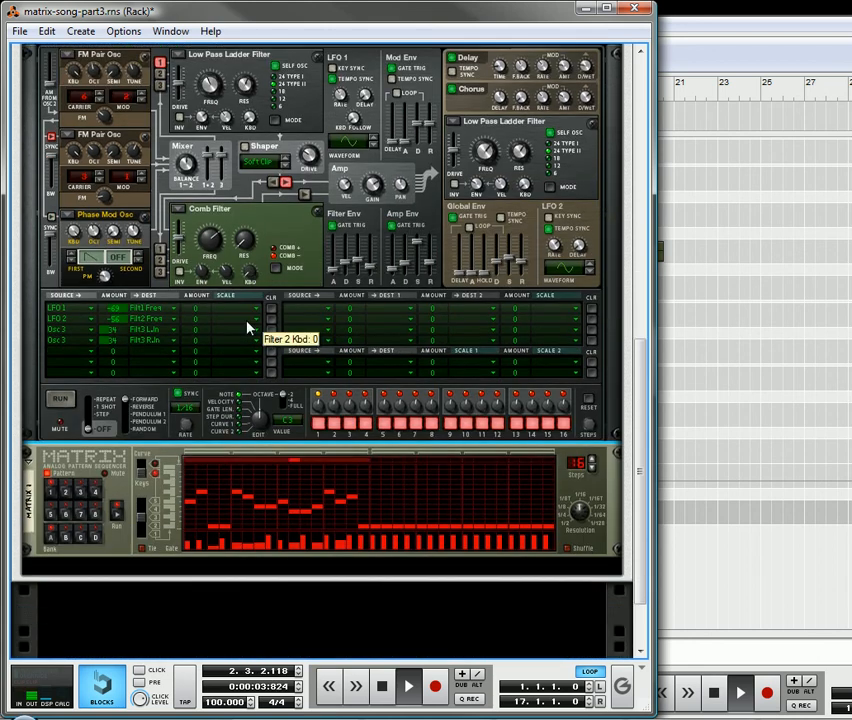
pyautogui.moveTo(490, 160); pyautogui.dragTo(494, 170)
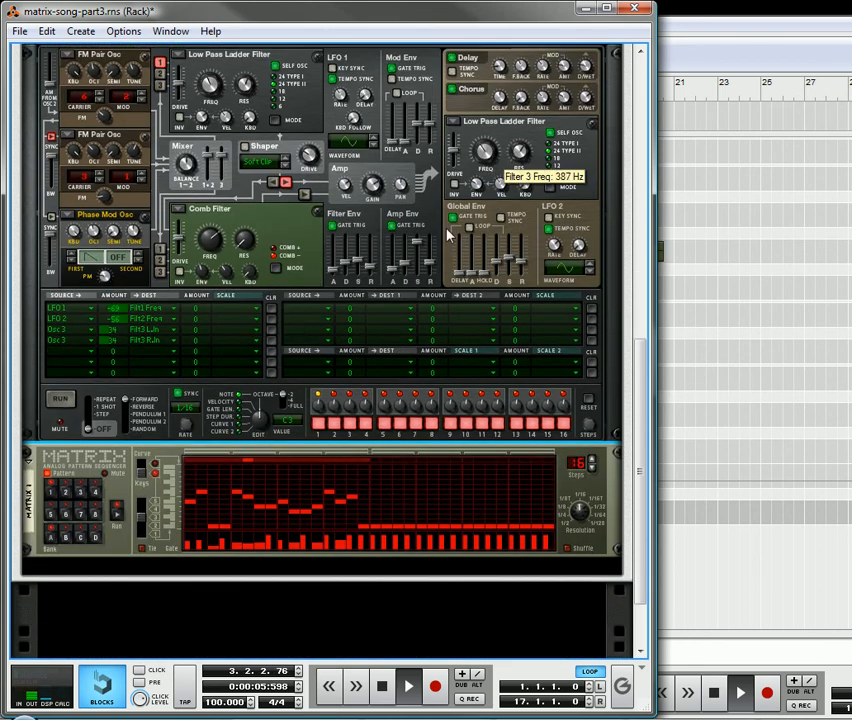
# Adjust the Chorus dry/wet balance and raise Filter 3's frequency to 2.82 kHz.
pyautogui.scroll(3, 400, 285)
pyautogui.moveTo(488, 297); pyautogui.dragTo(489, 292)
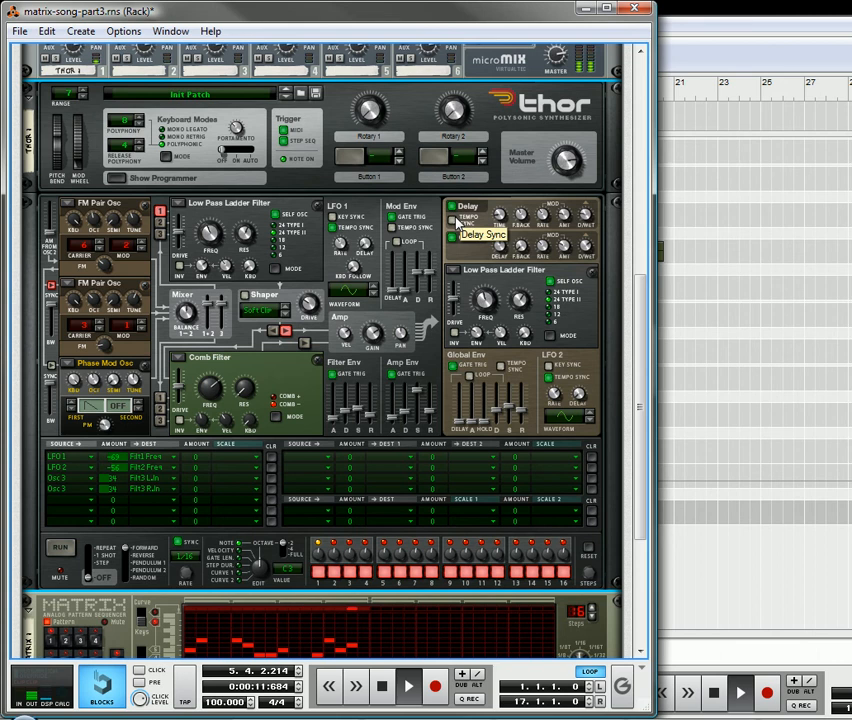
pyautogui.moveTo(586, 268); pyautogui.dragTo(589, 279)
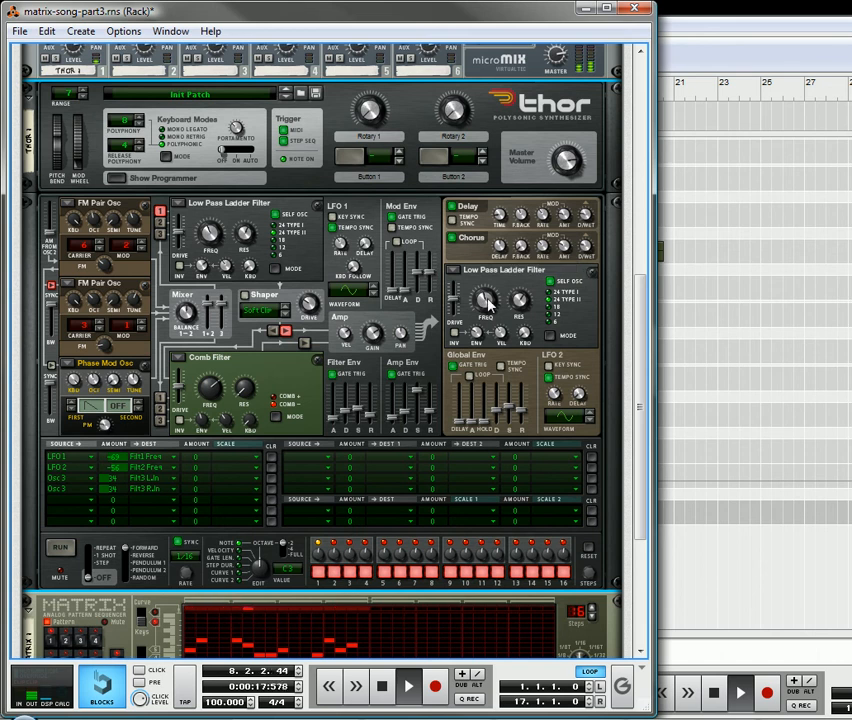
pyautogui.moveTo(497, 303); pyautogui.dragTo(503, 296)
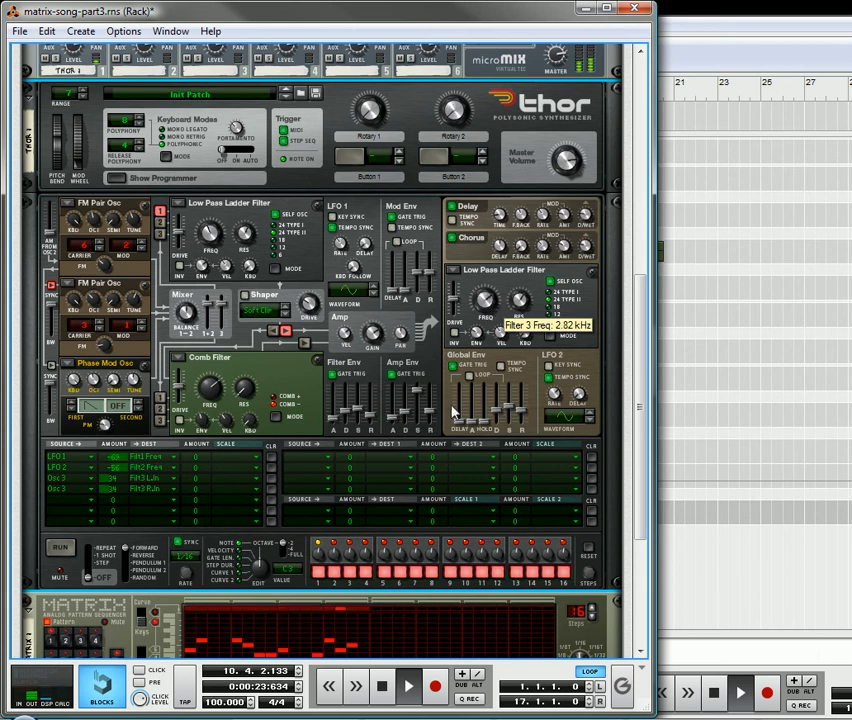
# Try out different Osc 2 sync bandwidth settings during playback.
pyautogui.scroll(-1, 320, 428)
pyautogui.scroll(-2, 315, 415)
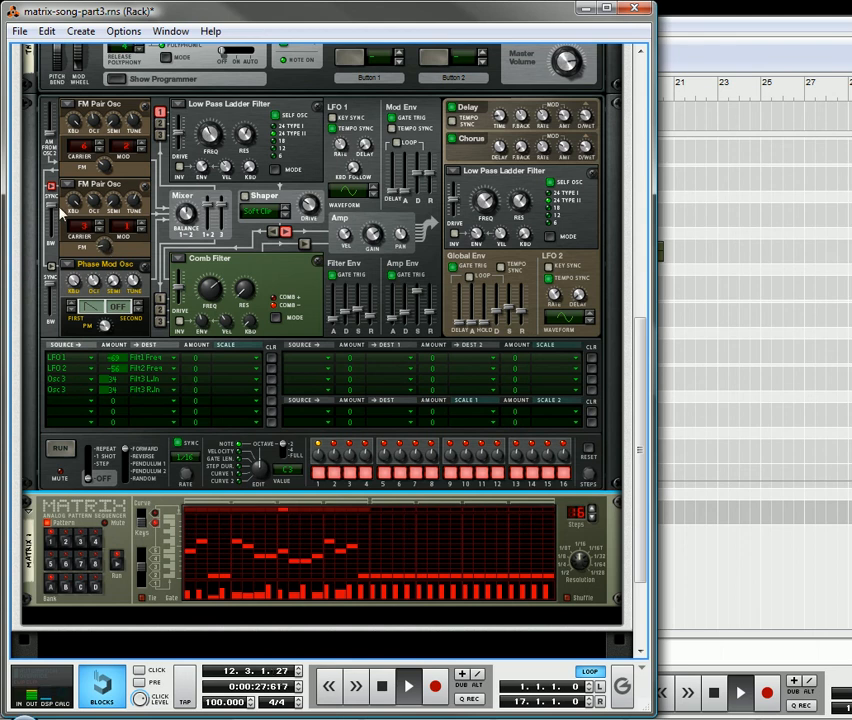
pyautogui.moveTo(57, 222)
pyautogui.mouseDown()
pyautogui.moveTo(62, 204)
pyautogui.moveTo(68, 212)
pyautogui.mouseUp()
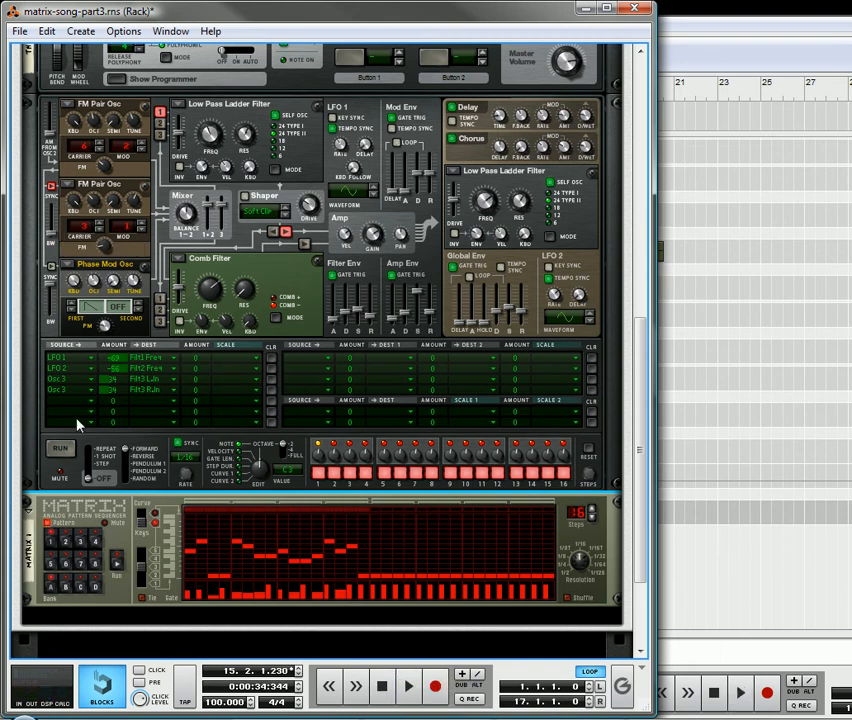
# Adjust the release of the Amp Env and Filter Env and play the part briefly.
pyautogui.scroll(2, 90, 580)
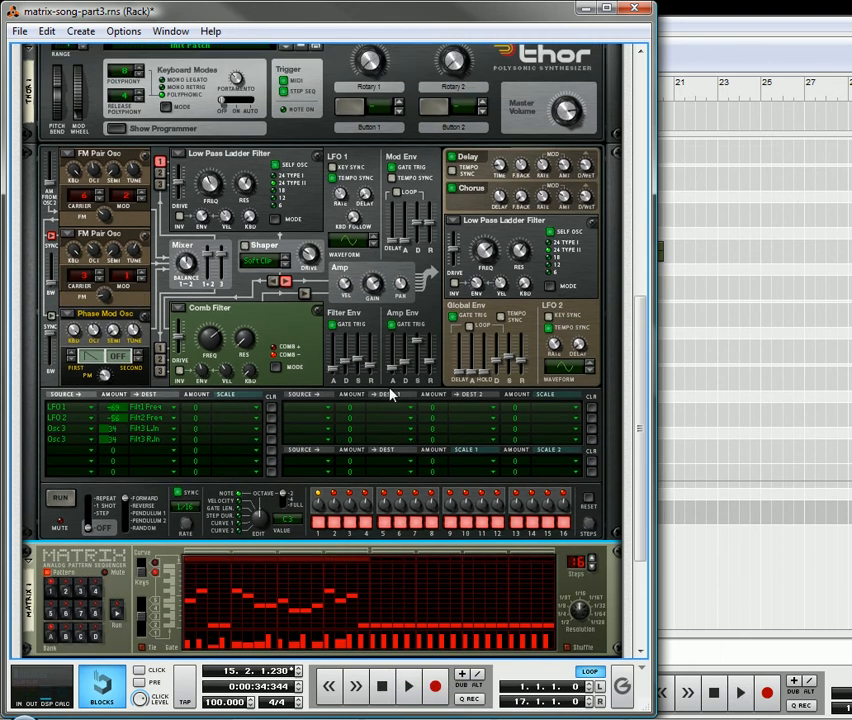
pyautogui.moveTo(429, 363); pyautogui.dragTo(428, 369)
pyautogui.moveTo(373, 362); pyautogui.dragTo(372, 380)
pyautogui.click(414, 693)
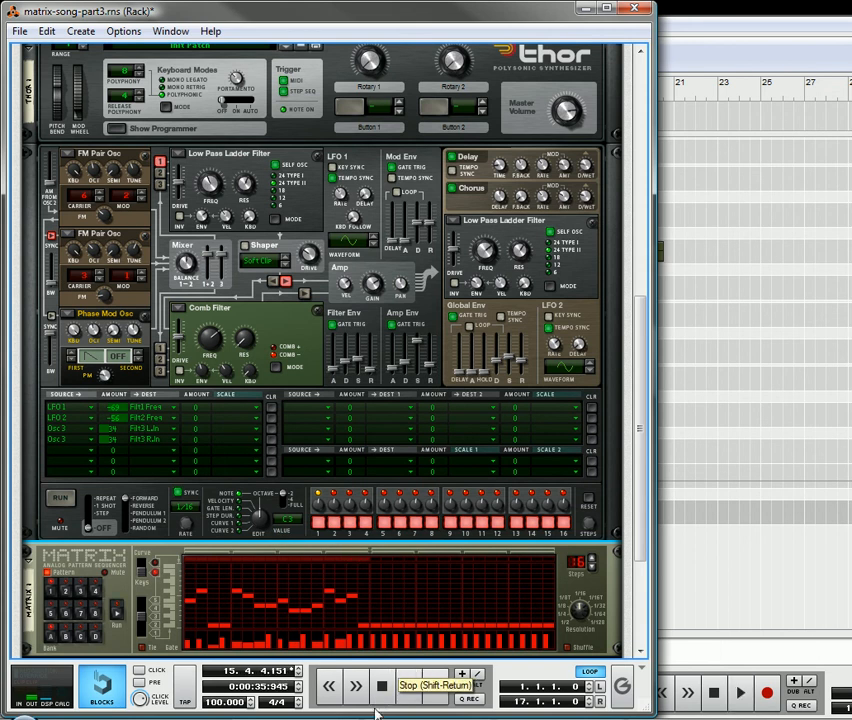
# Cable the Matrix Curve CV output to the Rotary 1 CV input of Combinator 1 on the rear of the rack.
pyautogui.scroll(-1, 118, 472)
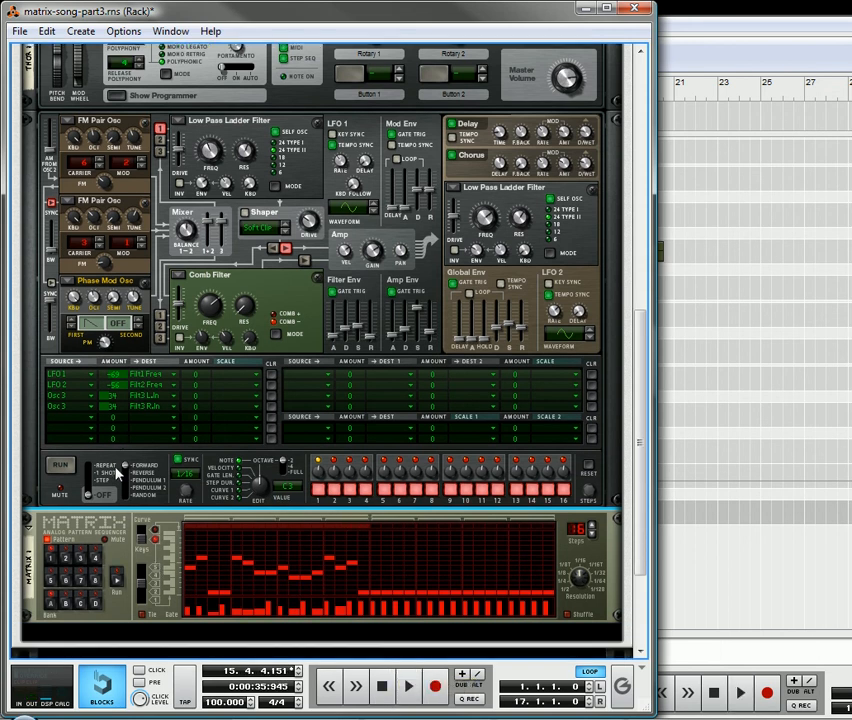
pyautogui.scroll(2, 78, 285)
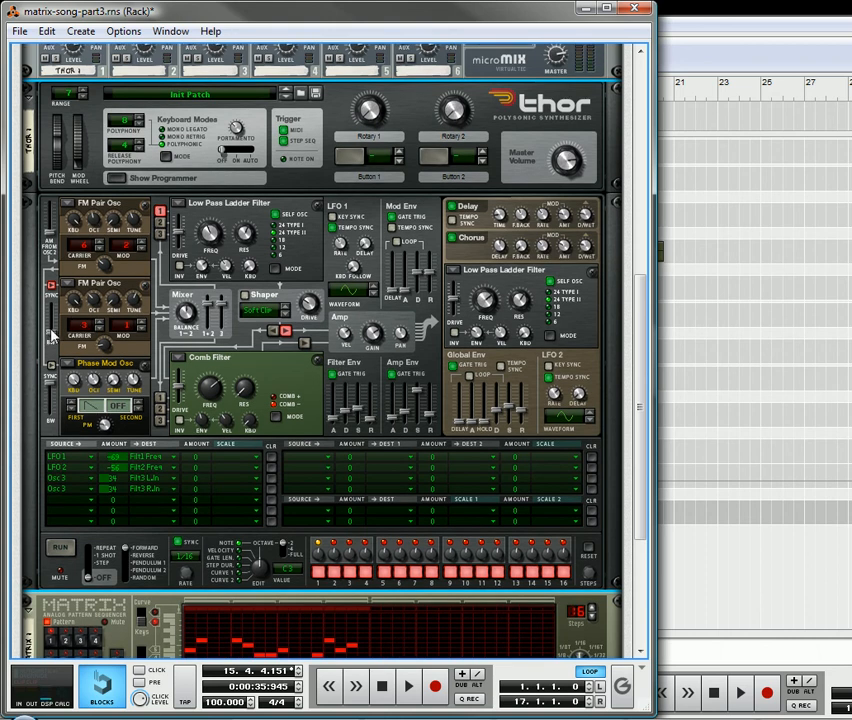
pyautogui.press('Tab')
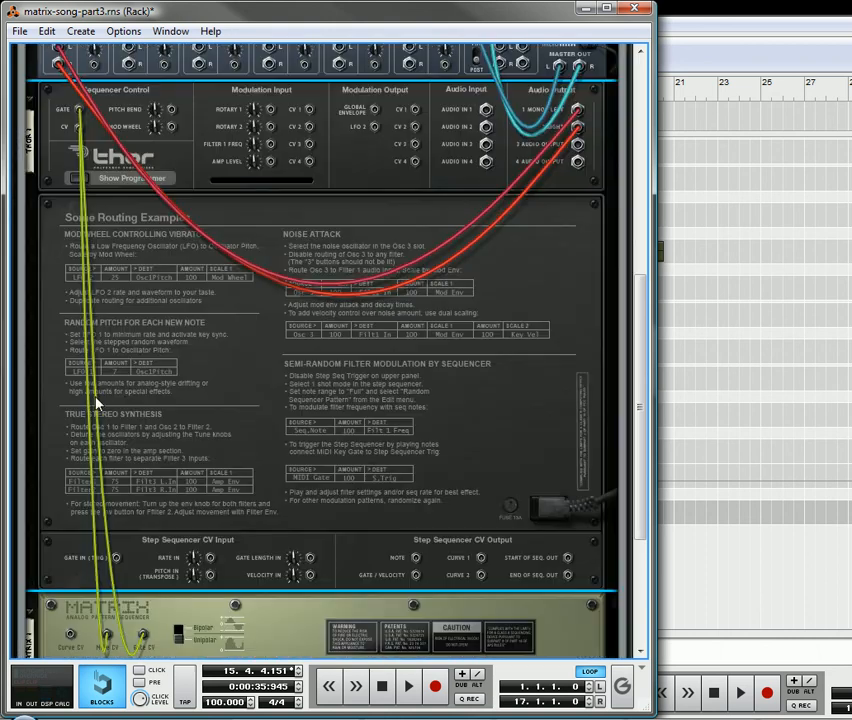
pyautogui.scroll(-3, 89, 258)
pyautogui.moveTo(72, 565); pyautogui.dragTo(156, 171)
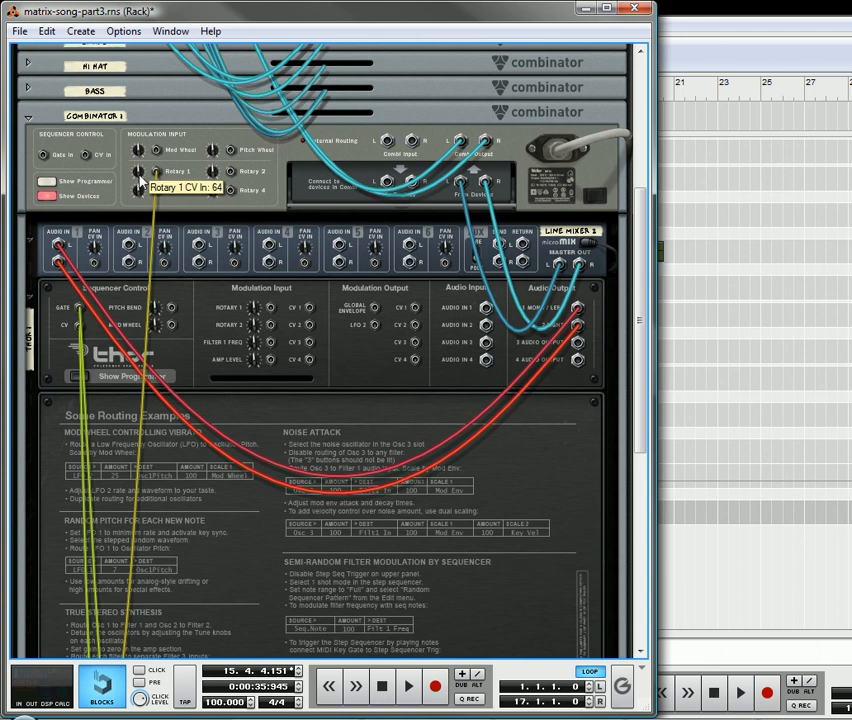
pyautogui.press('Tab')
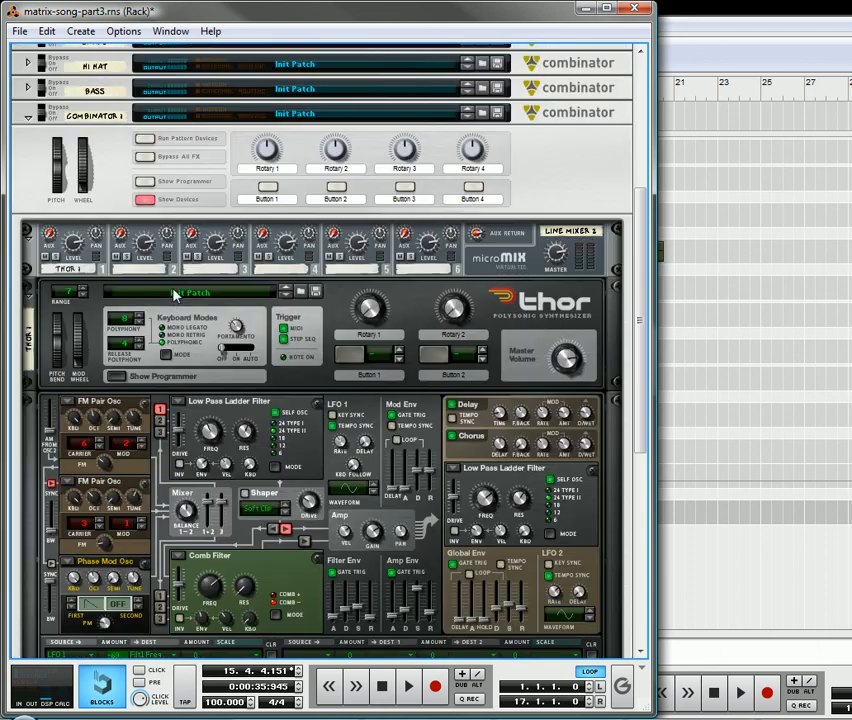
# In the Combinator's programmer, route Rotary 1 to Thor 1's Osc 2 Sync BW.
pyautogui.click(145, 183)
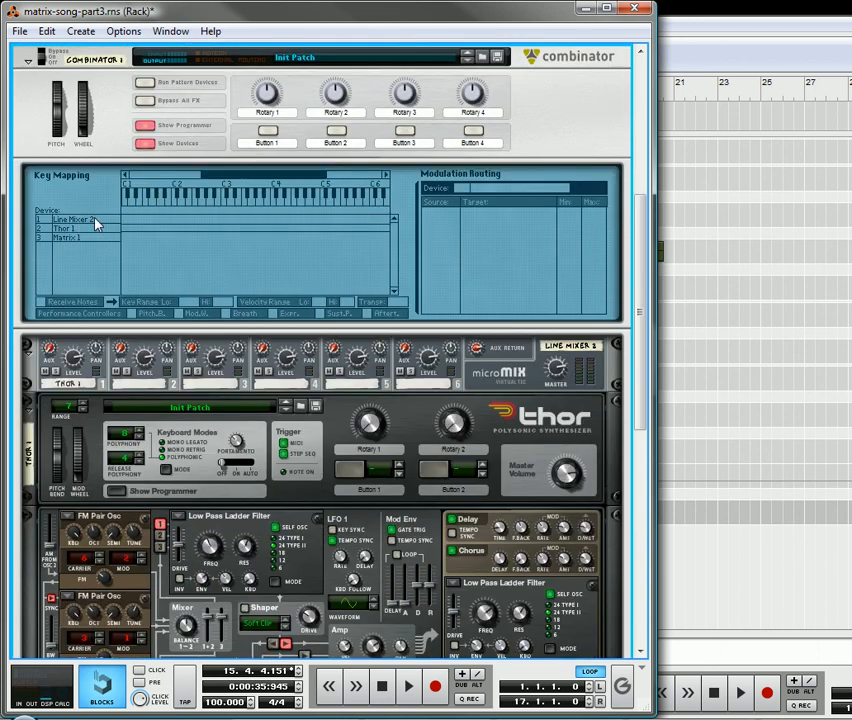
pyautogui.click(90, 228)
pyautogui.click(86, 229)
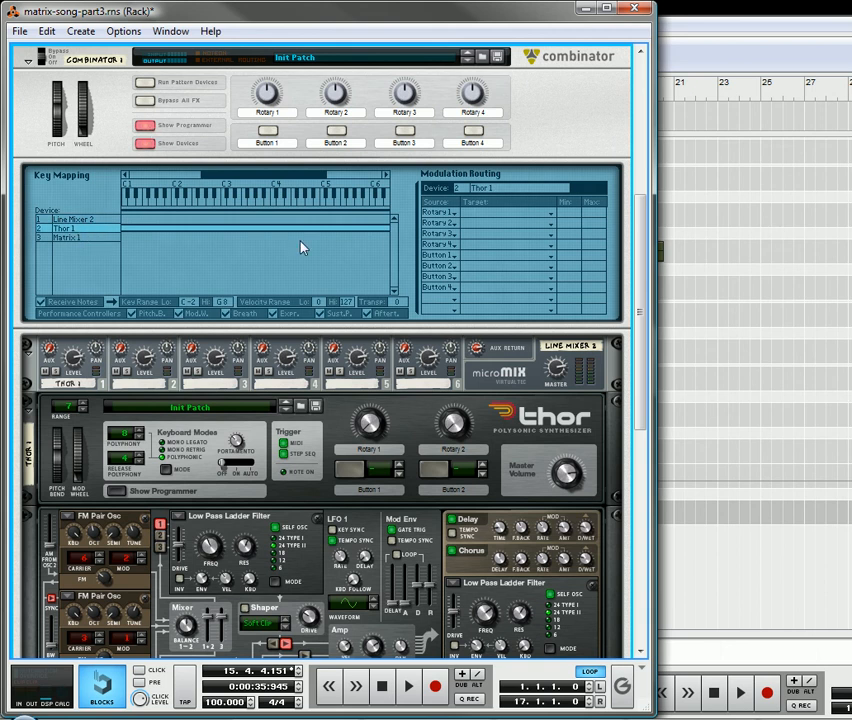
pyautogui.click(467, 214)
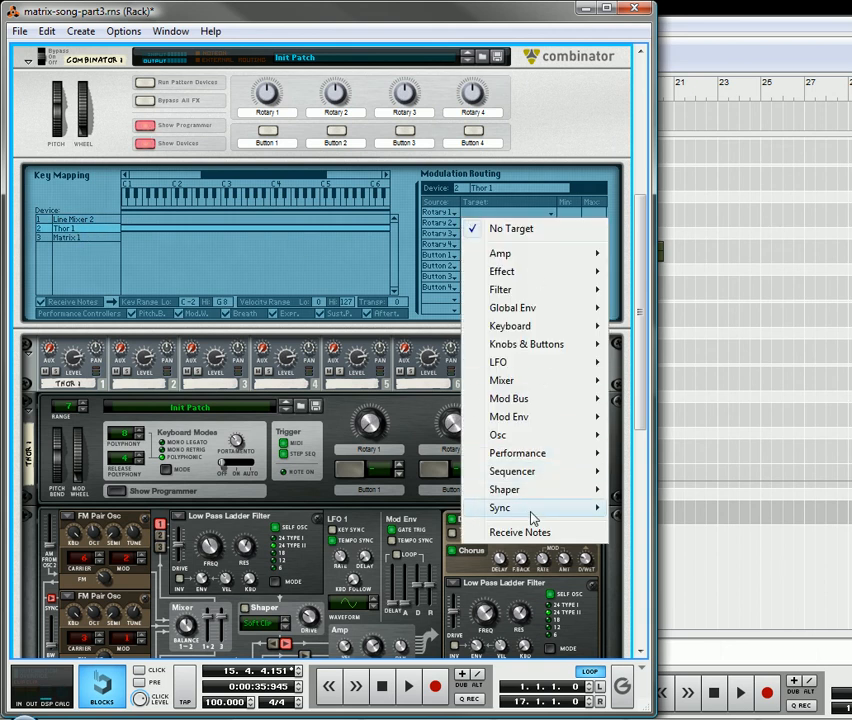
pyautogui.moveTo(536, 518)
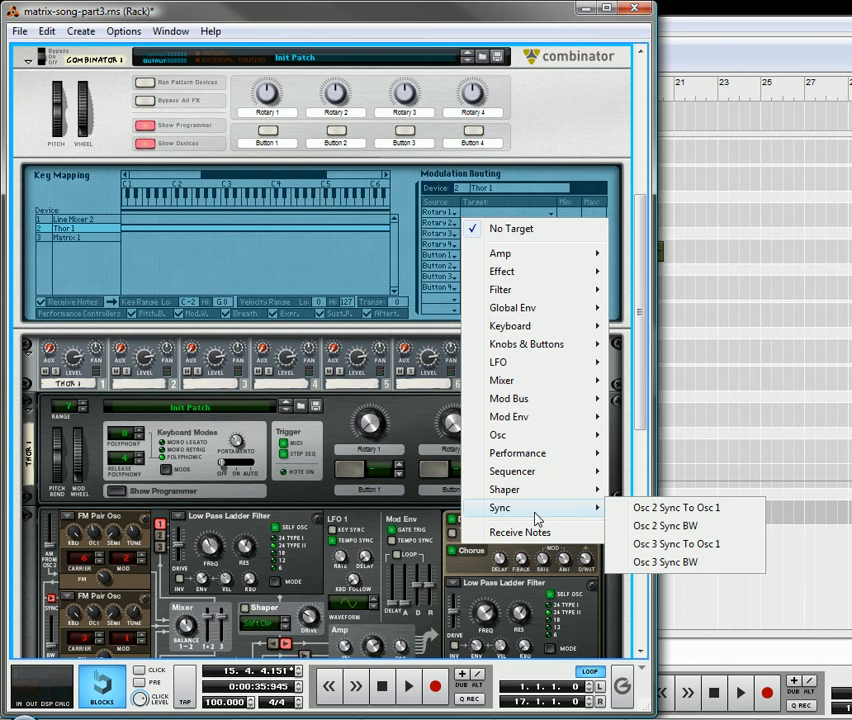
pyautogui.click(660, 527)
# Switch the Matrix to Curve editing and draw a rising and falling curve of varied heights across its 16 steps.
pyautogui.scroll(-10, 333, 446)
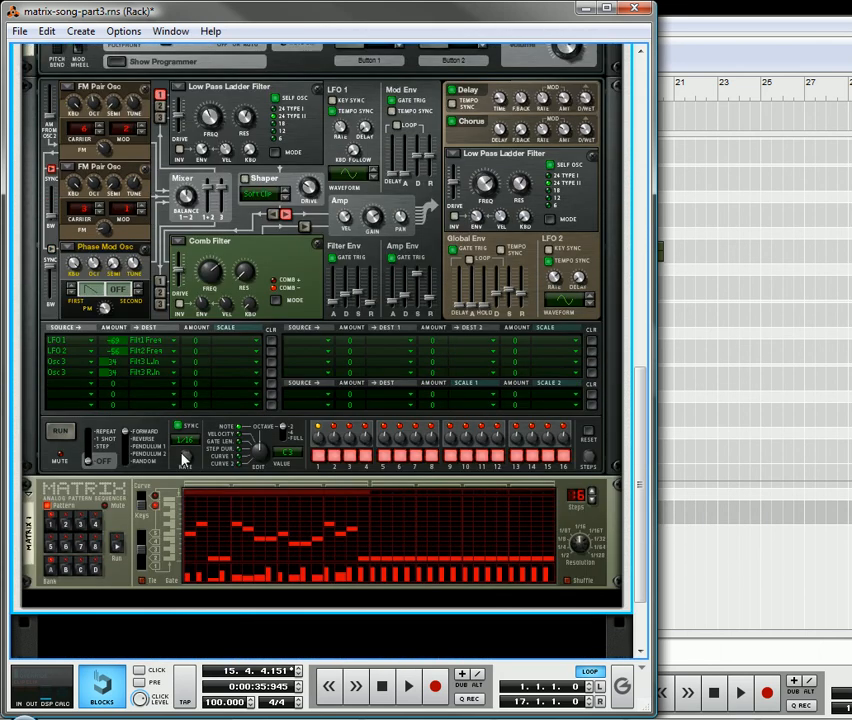
pyautogui.scroll(-2, 183, 459)
pyautogui.click(142, 438)
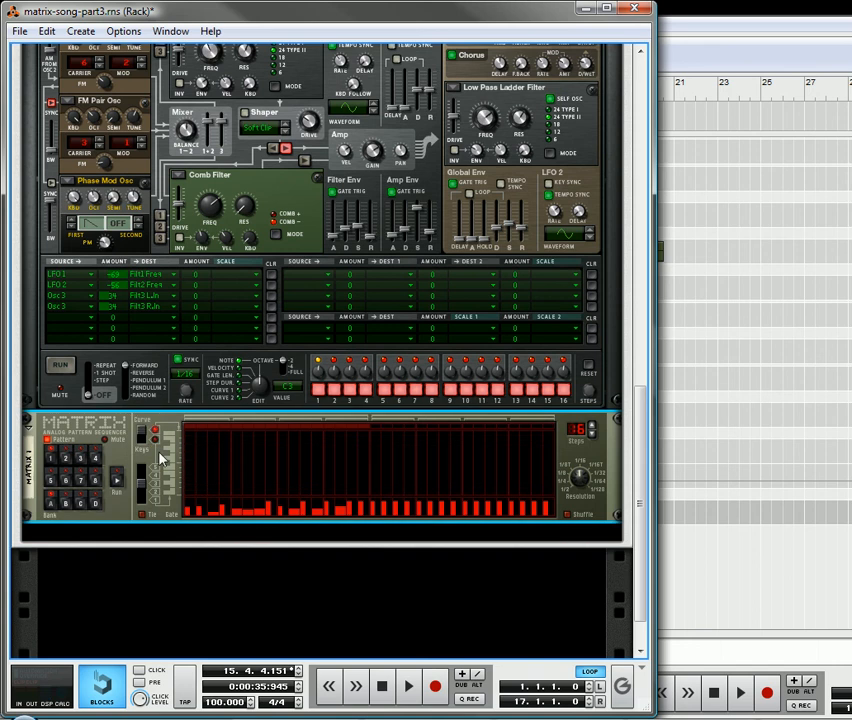
pyautogui.scroll(3, 84, 215)
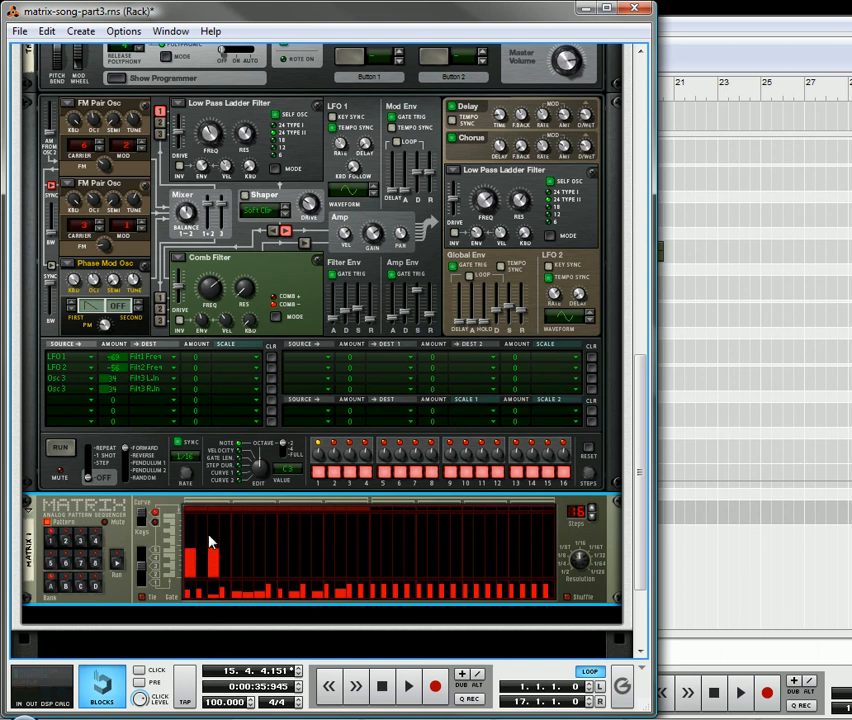
pyautogui.moveTo(204, 549)
pyautogui.mouseDown()
pyautogui.moveTo(254, 524)
pyautogui.moveTo(297, 552)
pyautogui.mouseUp()
pyautogui.click(317, 549)
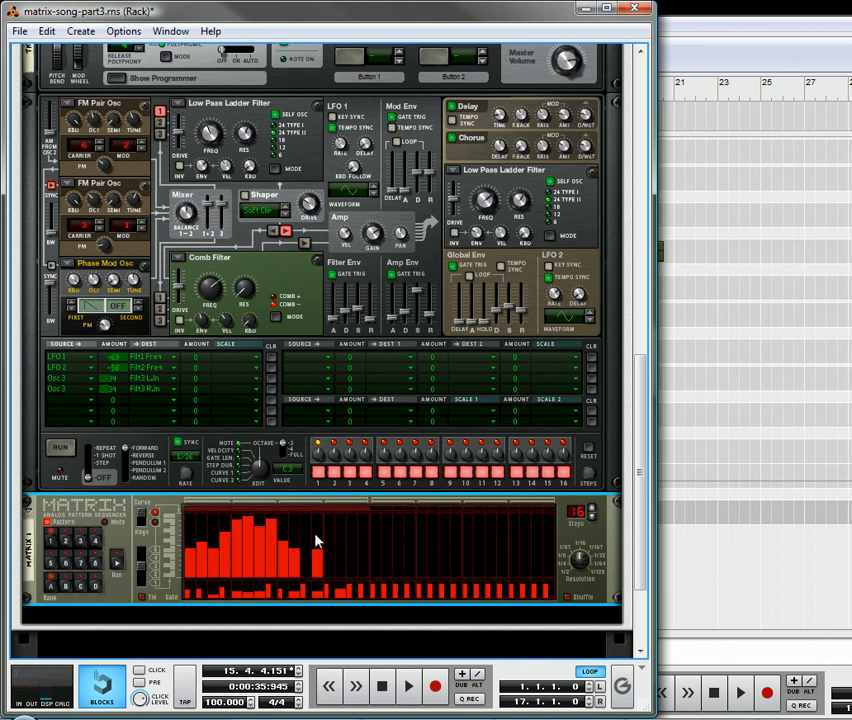
pyautogui.click(305, 559)
pyautogui.click(352, 516)
pyautogui.click(366, 524)
pyautogui.click(341, 541)
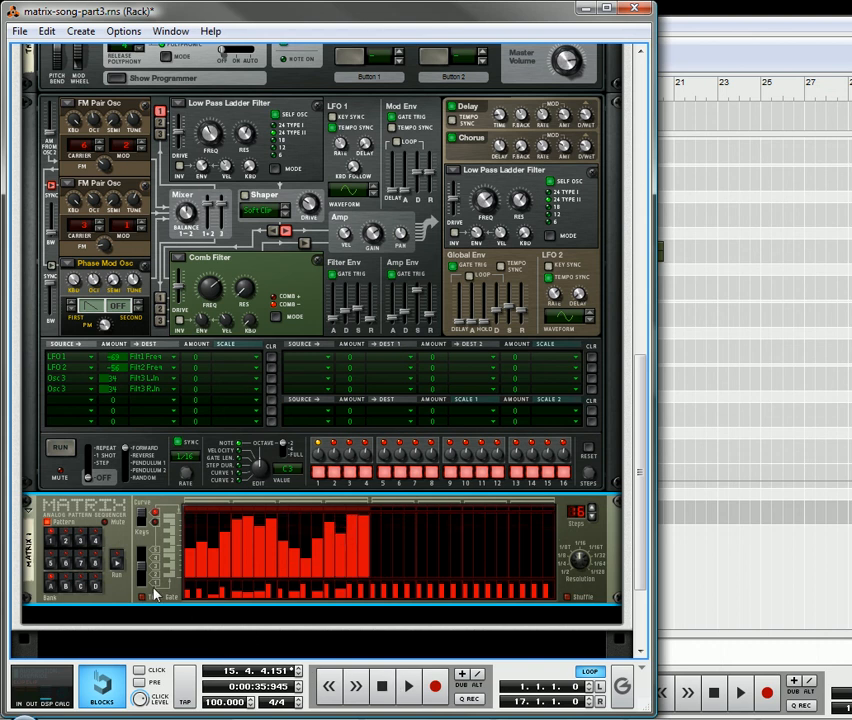
# Listen to the sync modulation from the curve and set the Matrix back to Keys editing.
pyautogui.scroll(3, 117, 560)
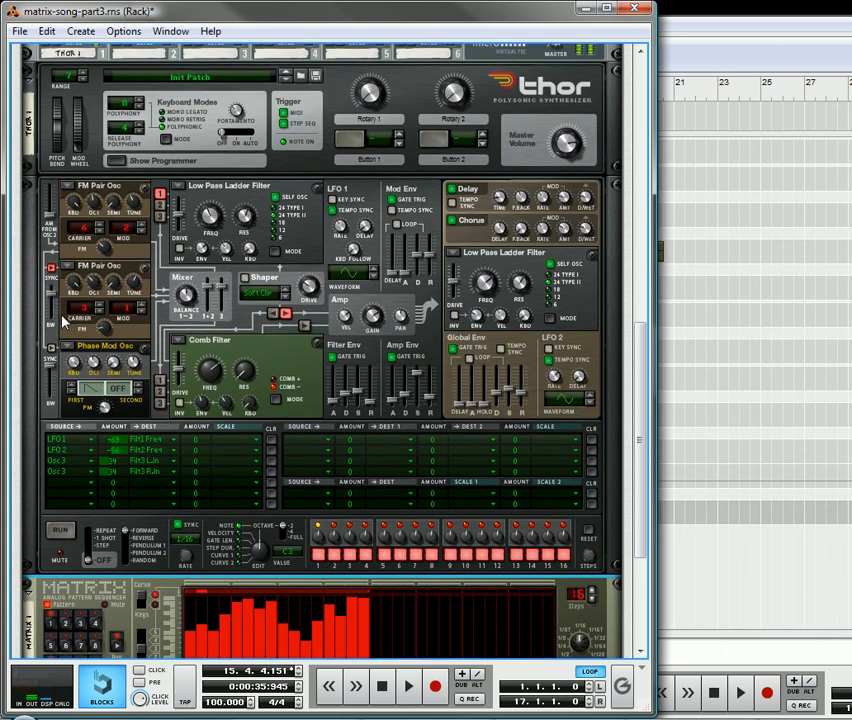
pyautogui.scroll(-3, 200, 575)
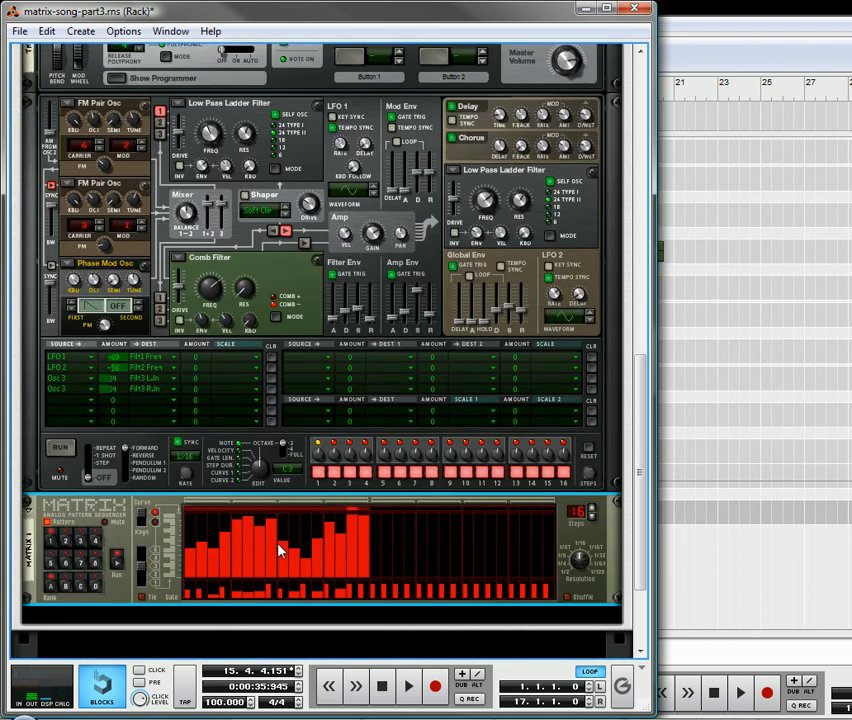
pyautogui.click(140, 528)
# Fine-tune Thor's Delay time, Filter 3 frequency and Chorus delay while the pattern runs.
pyautogui.scroll(2, 65, 447)
pyautogui.scroll(2, 65, 447)
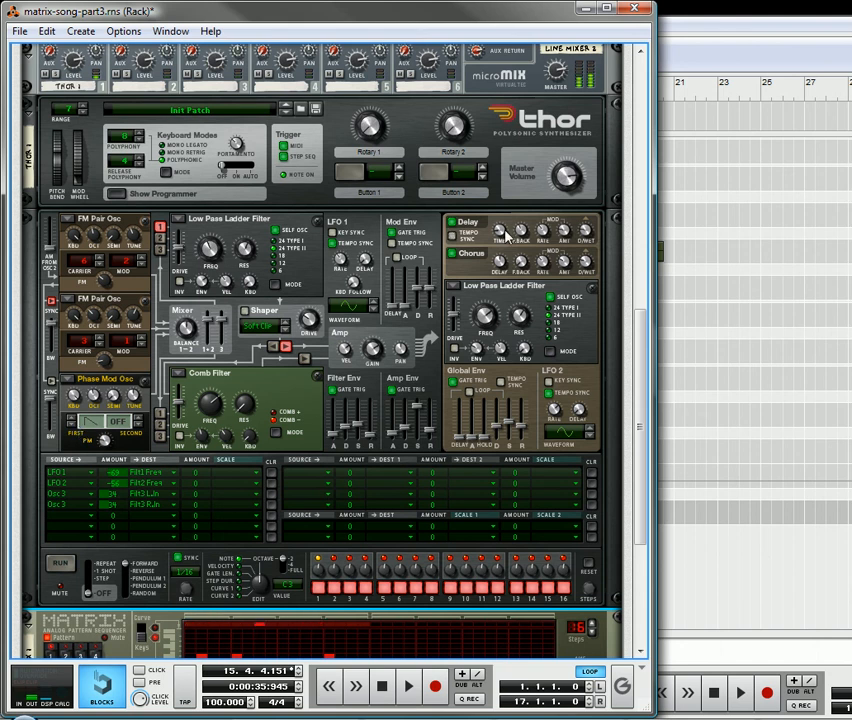
pyautogui.moveTo(505, 234); pyautogui.dragTo(505, 227)
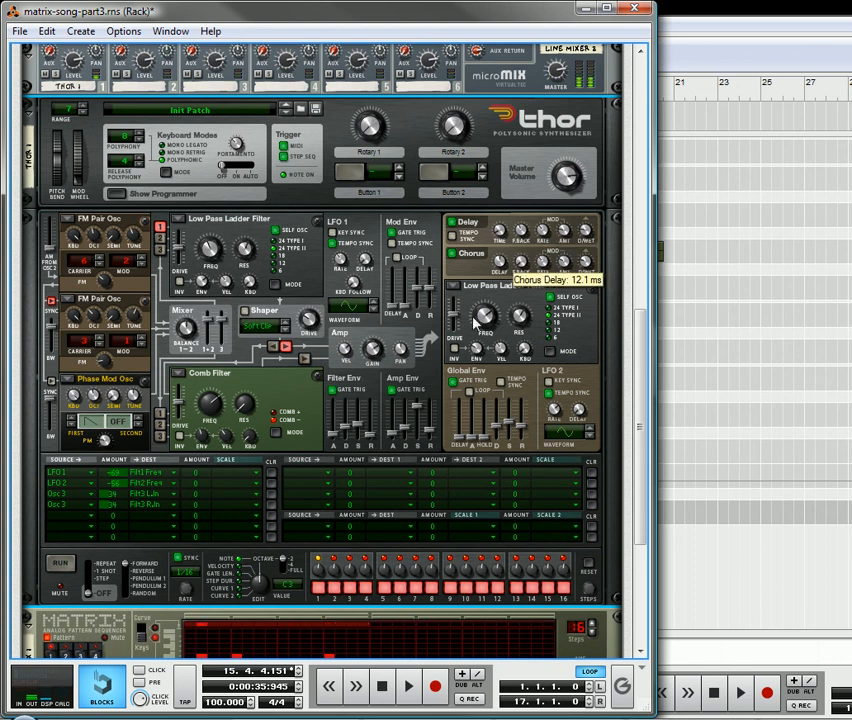
pyautogui.moveTo(487, 318)
pyautogui.mouseDown()
pyautogui.moveTo(488, 306)
pyautogui.moveTo(499, 329)
pyautogui.mouseUp()
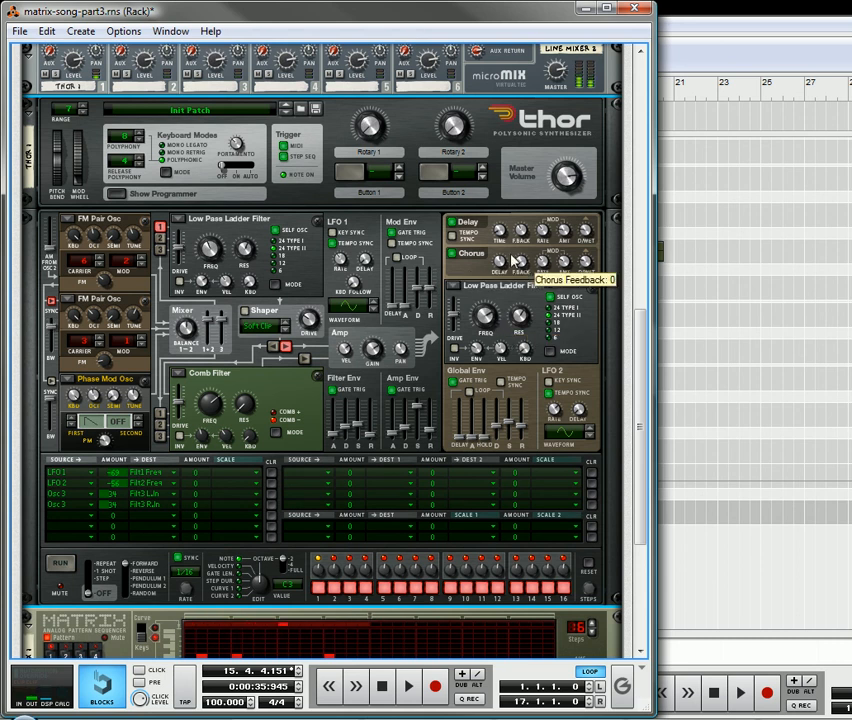
pyautogui.moveTo(500, 264); pyautogui.dragTo(508, 286)
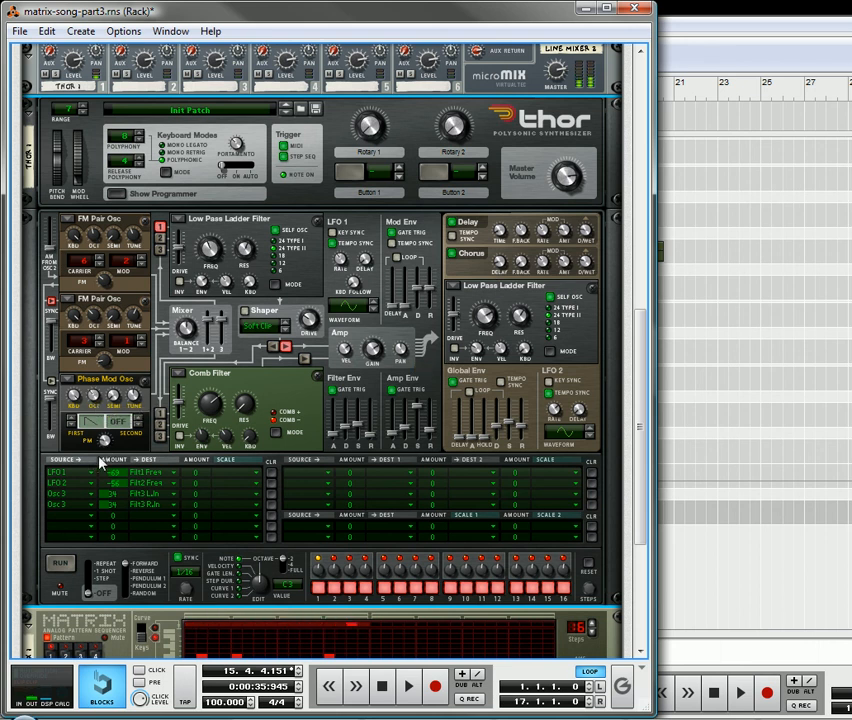
# Set the PM amount of Thor's Phase Mod oscillator to 0.
pyautogui.moveTo(95, 397); pyautogui.dragTo(98, 393)
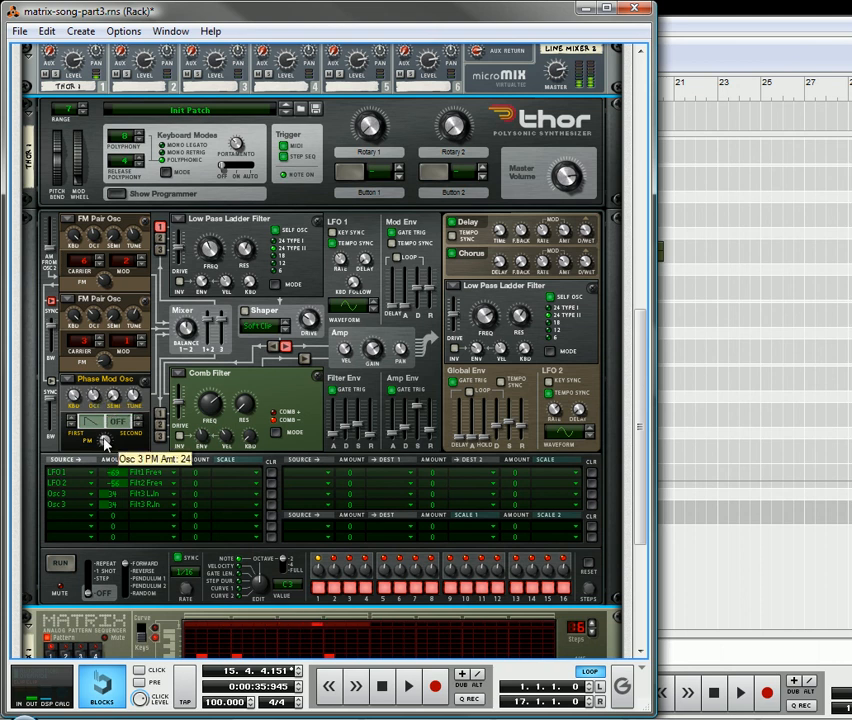
pyautogui.moveTo(106, 441); pyautogui.dragTo(117, 472)
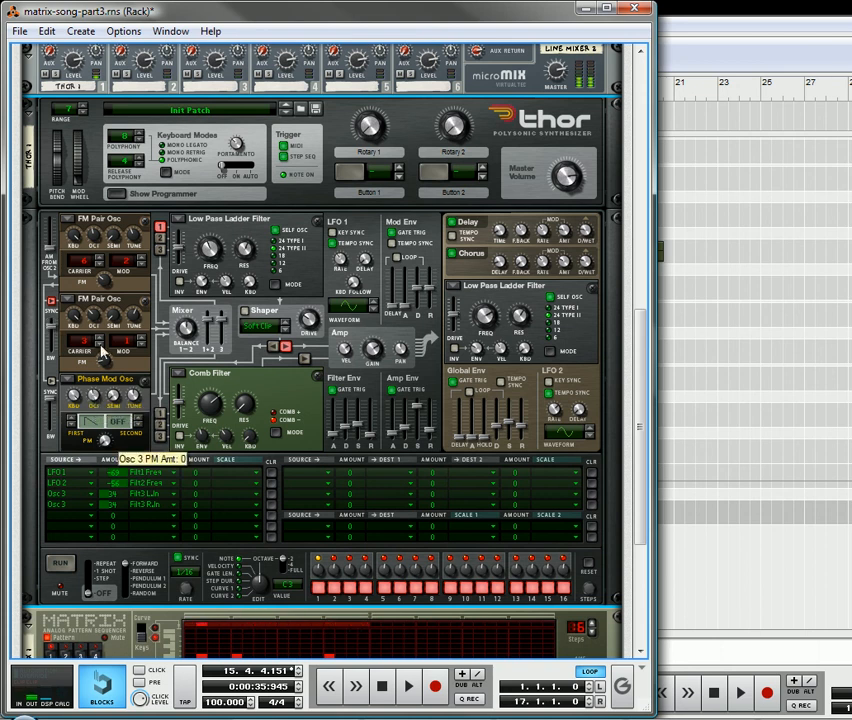
# Listen to the pattern with the adjusted Thor sound and stop playback.
pyautogui.scroll(2, 95, 398)
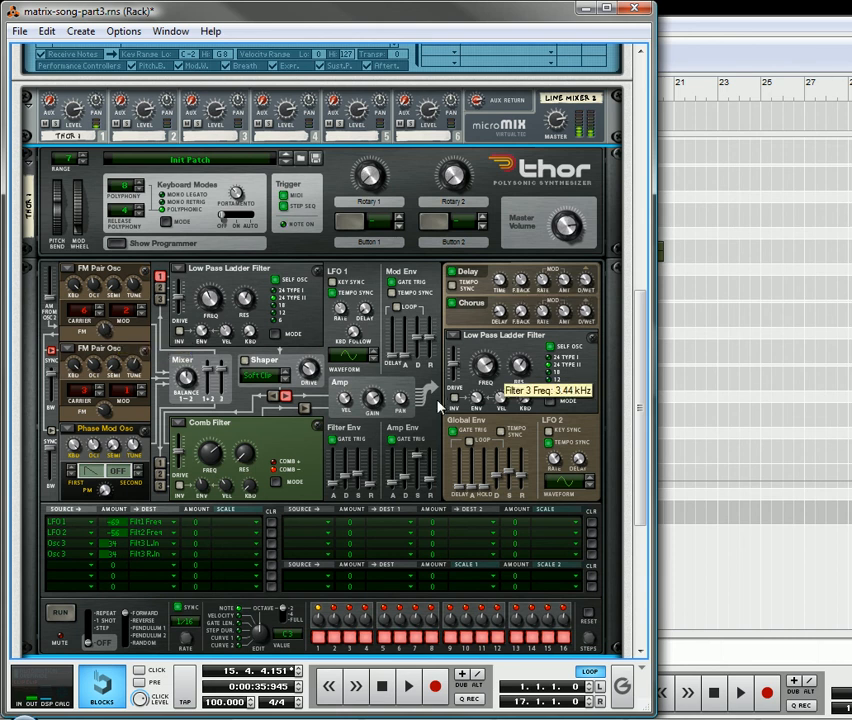
pyautogui.scroll(-5, 276, 342)
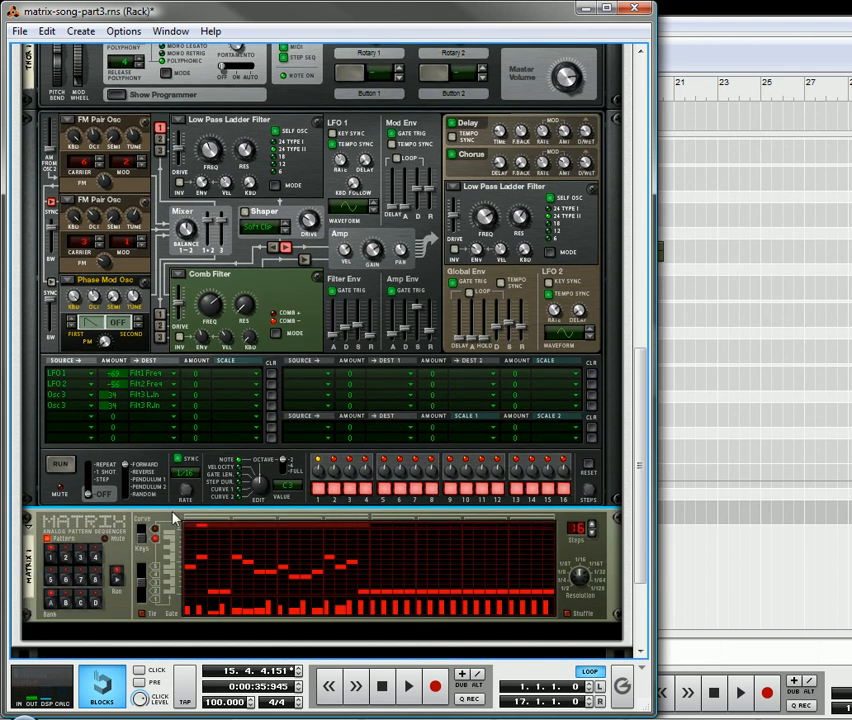
pyautogui.scroll(-2, 196, 433)
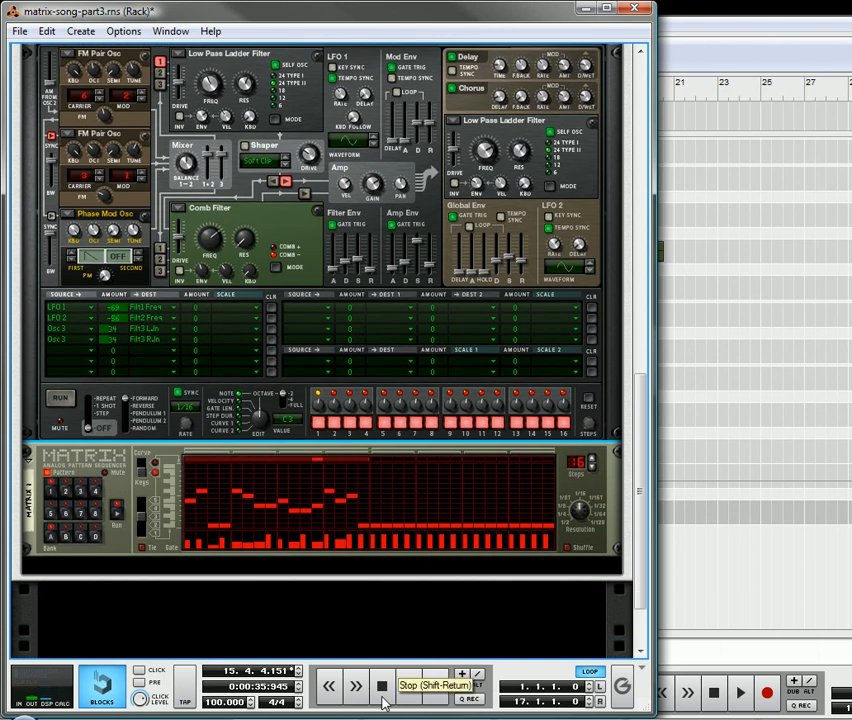
pyautogui.click(382, 688)
# Check the gain setting in Thor's Amp section.
pyautogui.scroll(2, 185, 322)
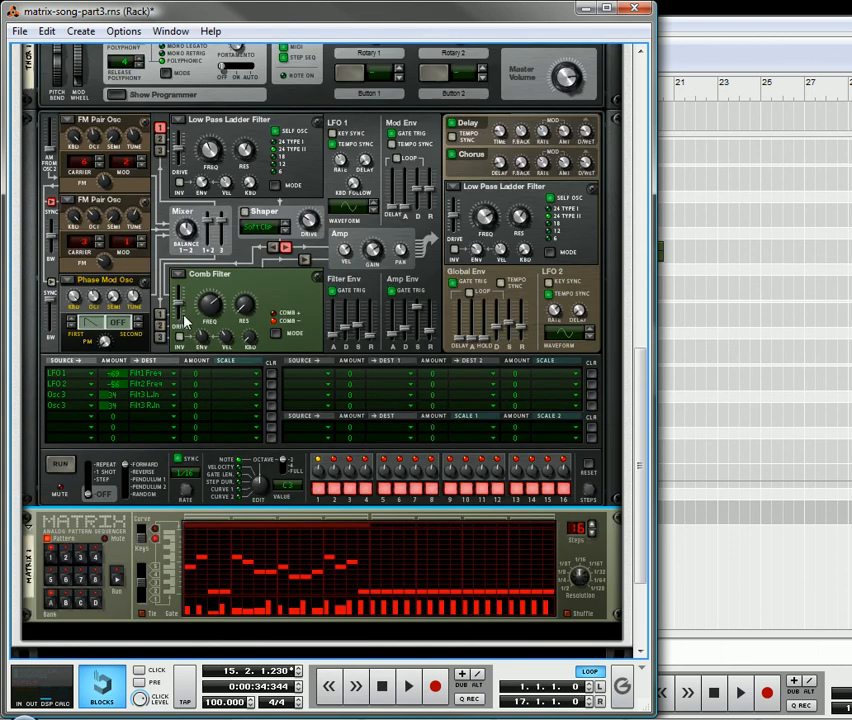
pyautogui.scroll(2, 185, 322)
pyautogui.scroll(3, 295, 434)
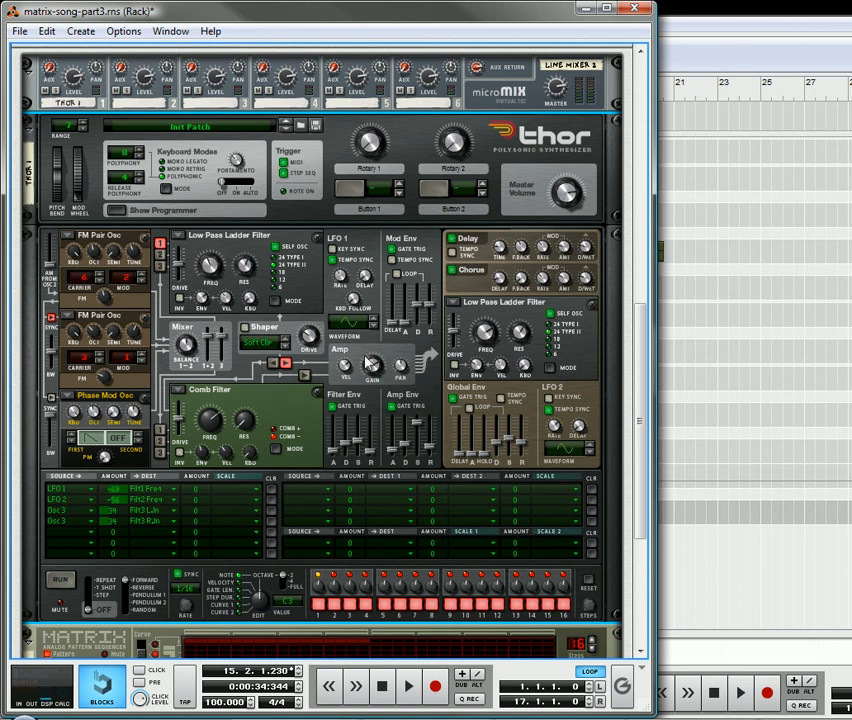
pyautogui.moveTo(368, 363)
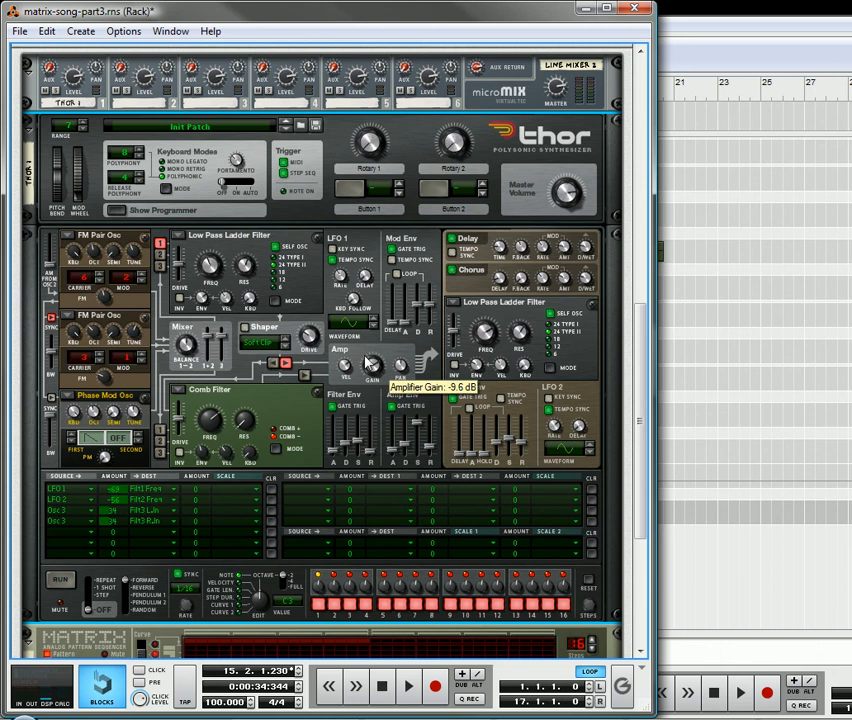